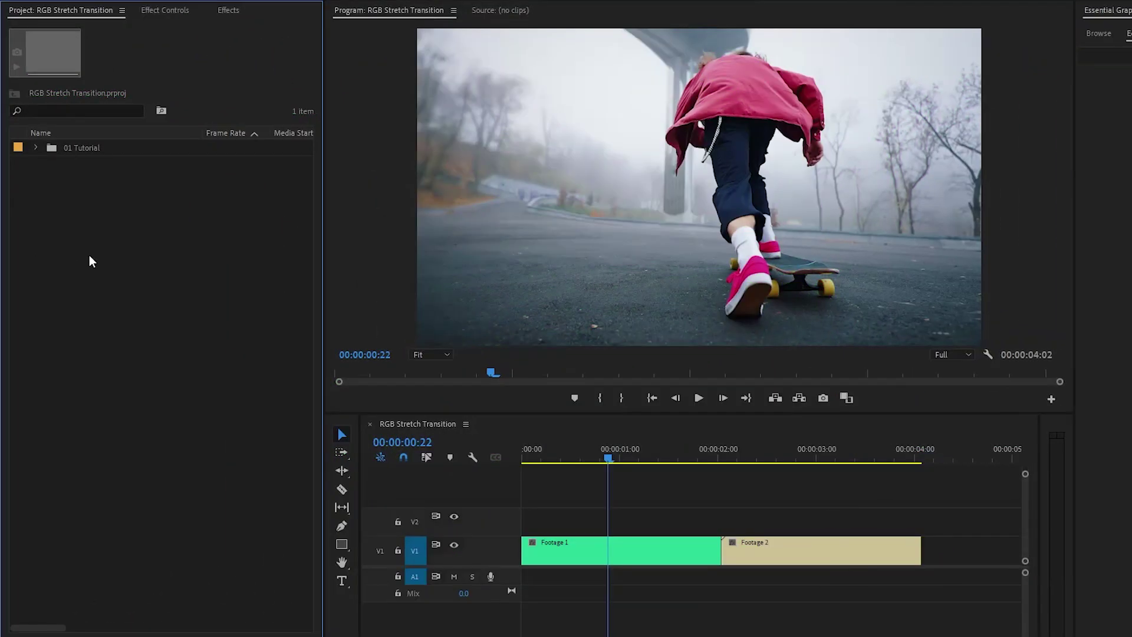
Add a new 1920×1080, 25 fps Adjustment Layer item to the Project panel
{"action": "left_click_drag", "start_coordinate": [610, 457], "coordinate": [652, 459]}
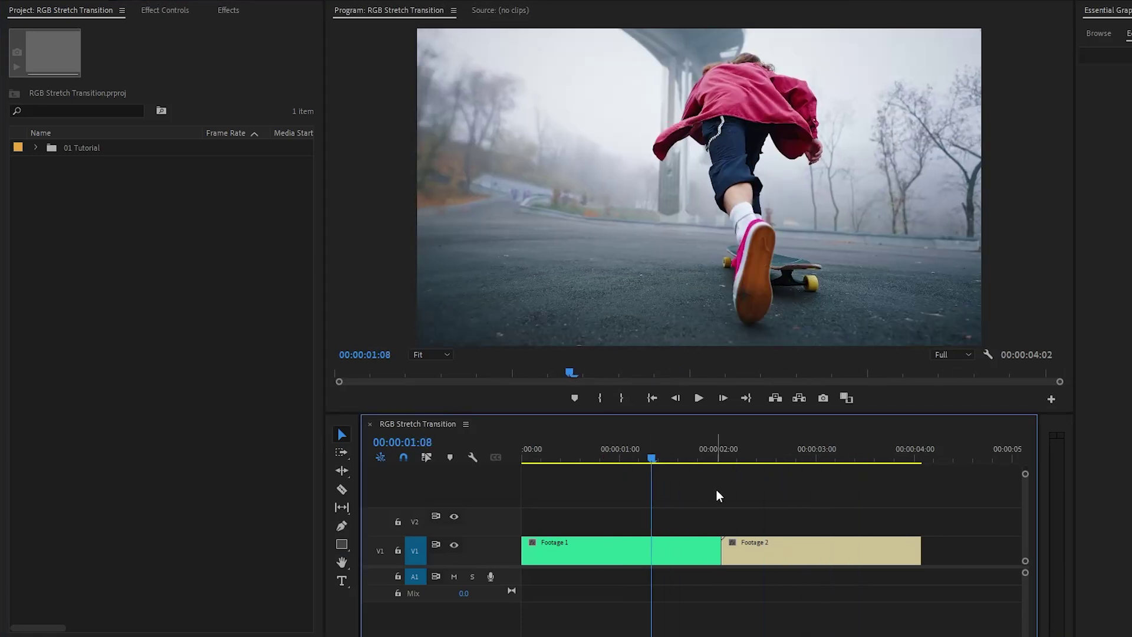
{"action": "right_click", "coordinate": [78, 230]}
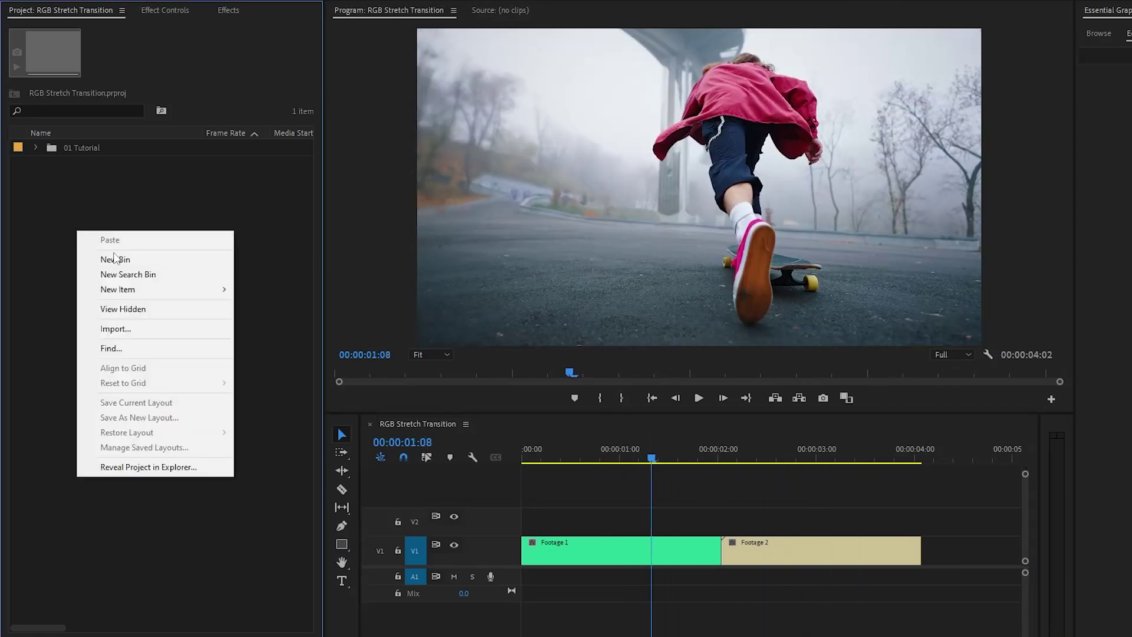
{"action": "mouse_move", "coordinate": [161, 288]}
{"action": "left_click", "coordinate": [315, 331]}
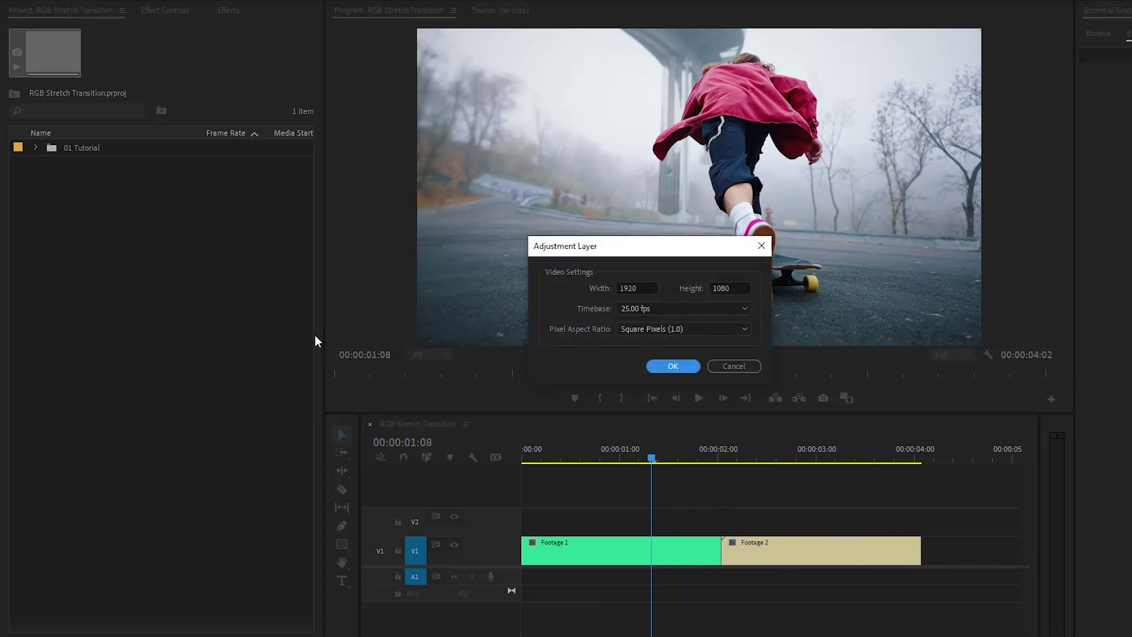
{"action": "left_click", "coordinate": [672, 366]}
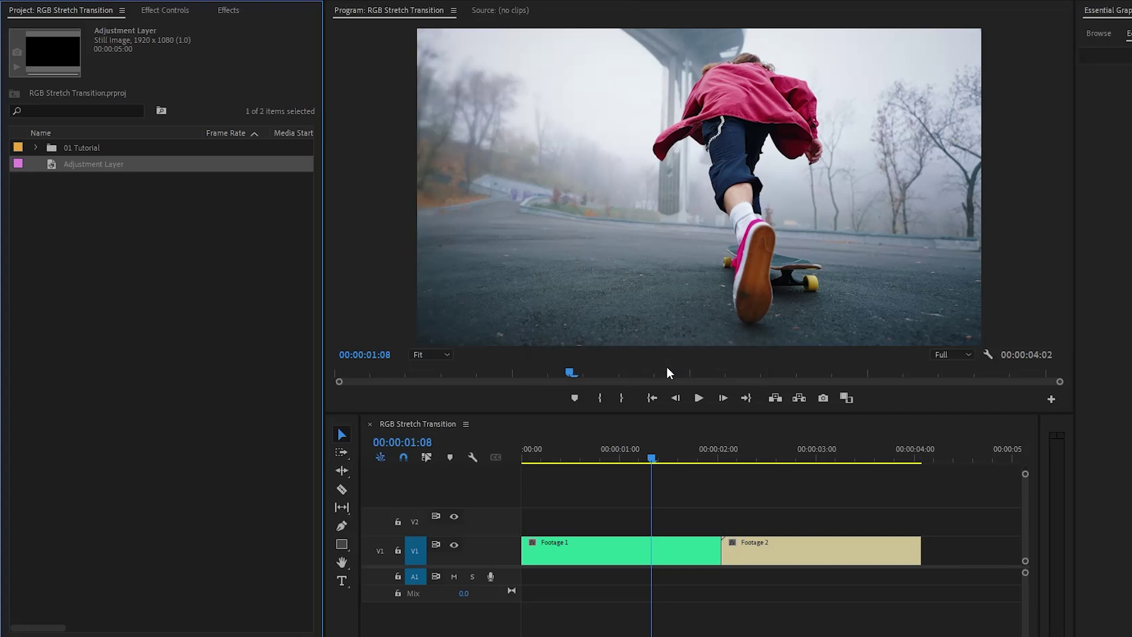
Drop the Adjustment Layer onto track V2 and snap the playhead to the 00:00:02:00 cut
{"action": "left_click_drag", "start_coordinate": [50, 166], "coordinate": [700, 501]}
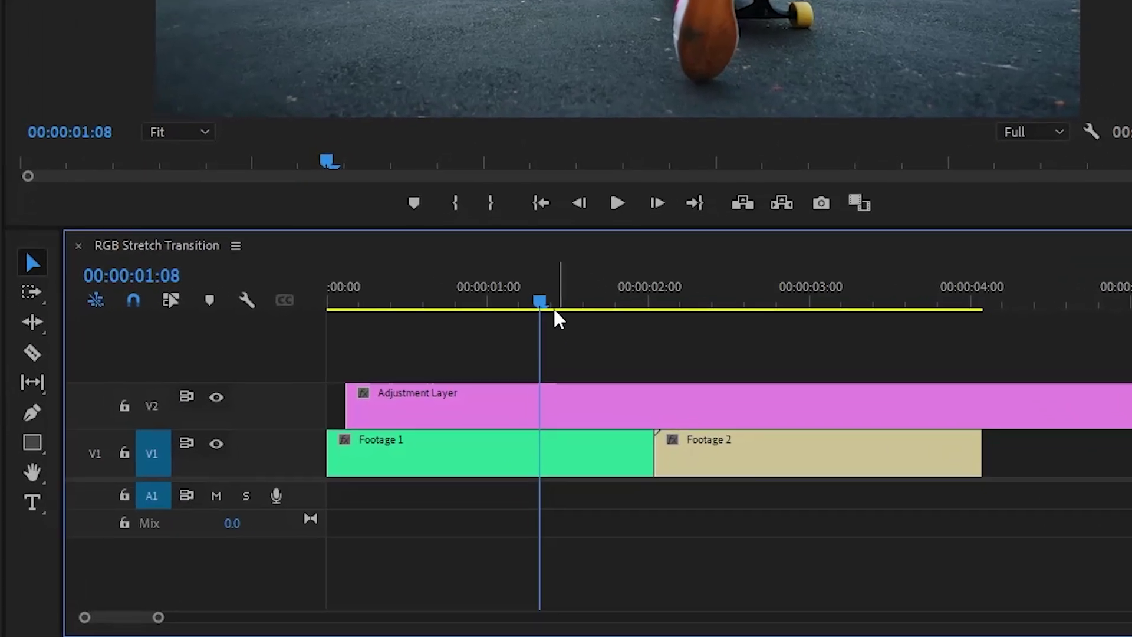
{"action": "left_click_drag", "start_coordinate": [652, 461], "coordinate": [701, 466]}
{"action": "left_click_drag", "start_coordinate": [620, 315], "coordinate": [655, 319]}
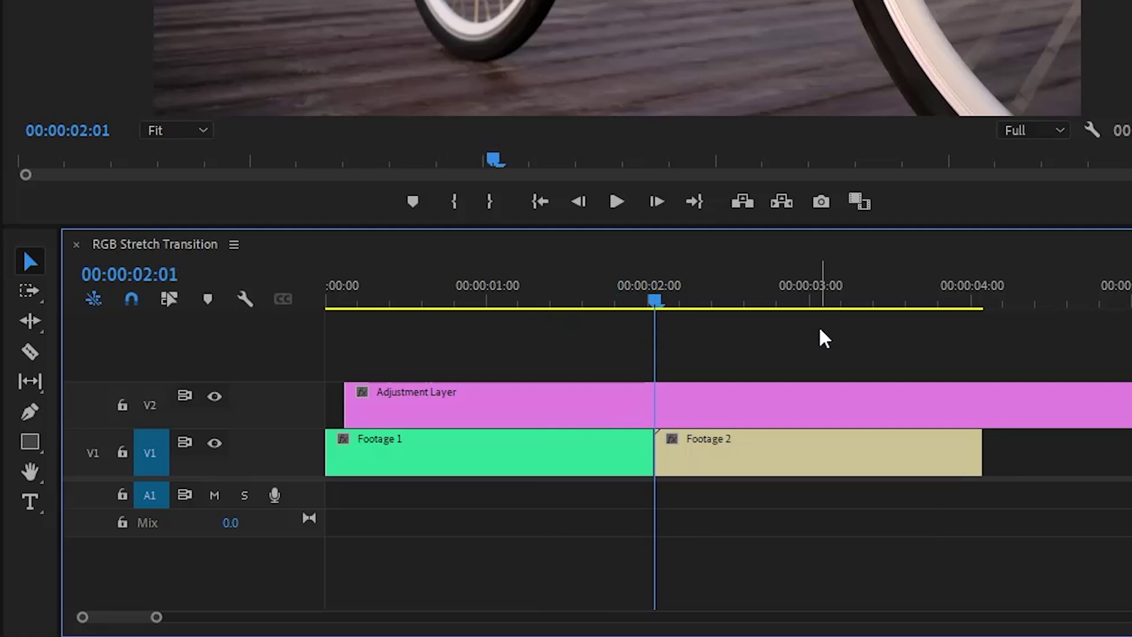
Razor the adjustment layer ten frames after and ten frames before the cut
{"action": "key", "text": "shift+Right"}
{"action": "key", "text": "shift+Right"}
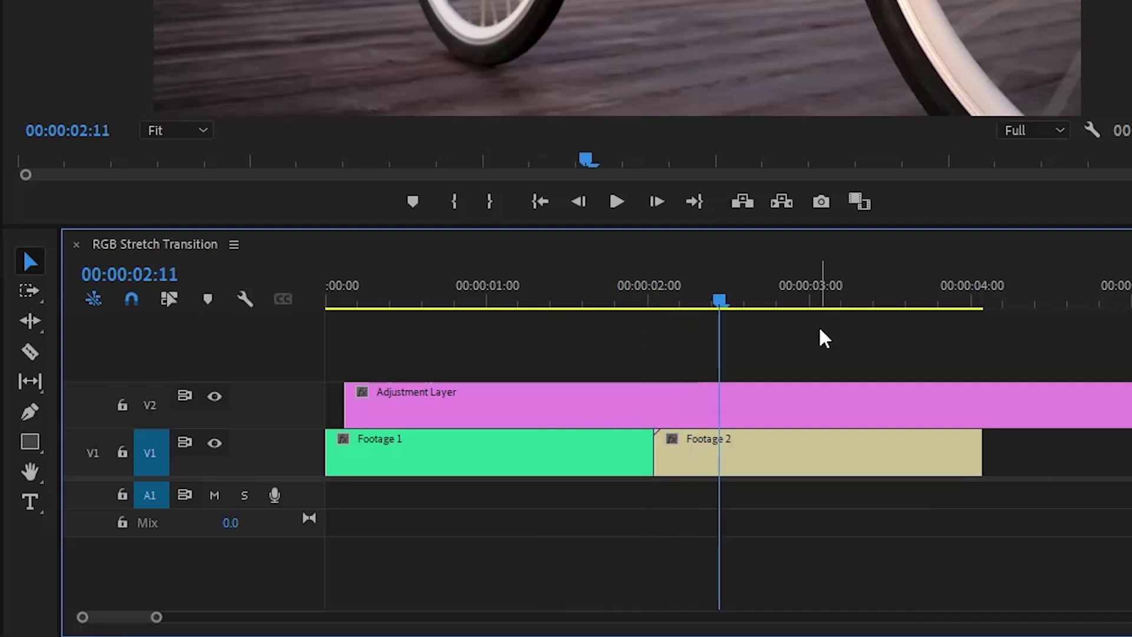
{"action": "key", "text": "c"}
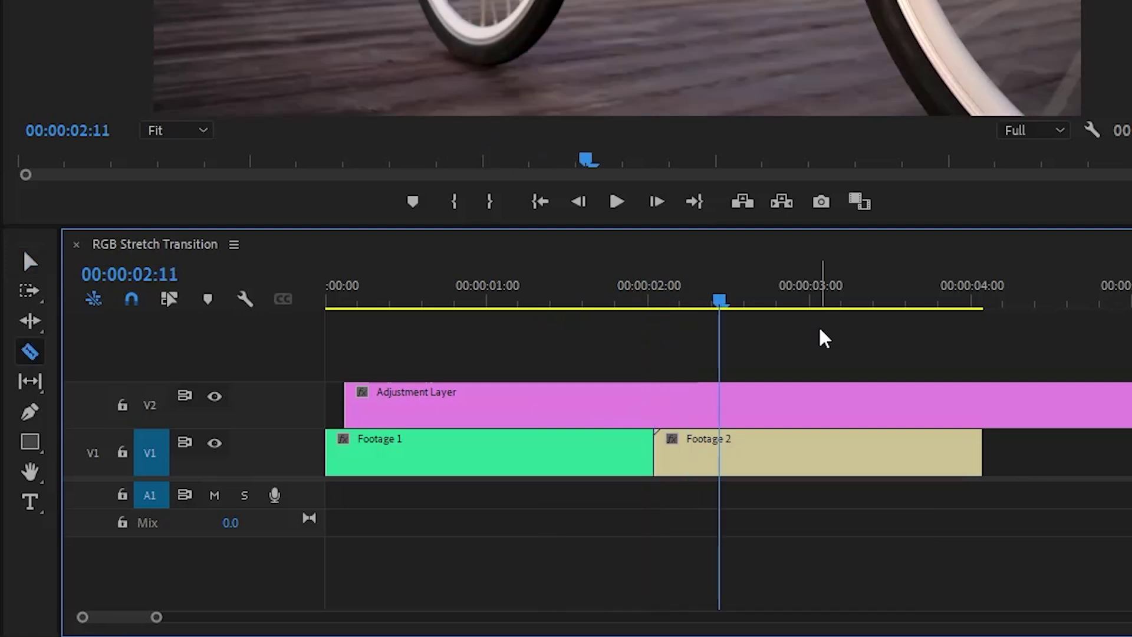
{"action": "left_click", "coordinate": [719, 405]}
{"action": "key", "text": "v"}
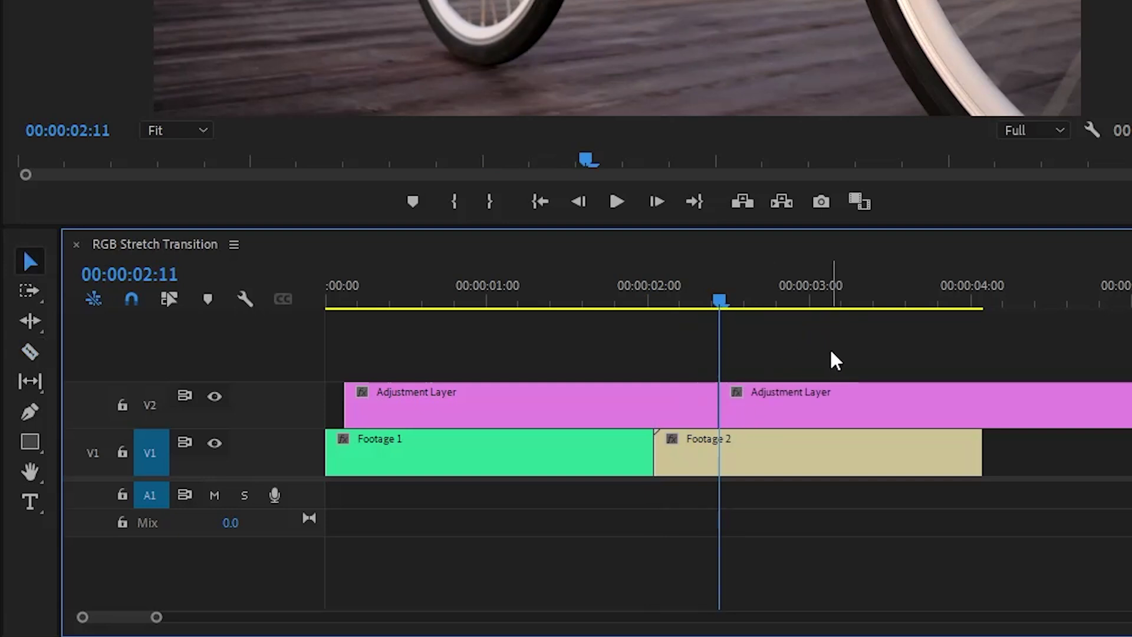
{"action": "key", "text": "shift+Left"}
{"action": "key", "text": "shift+Left"}
{"action": "key", "text": "shift+Left"}
{"action": "key", "text": "shift+Left"}
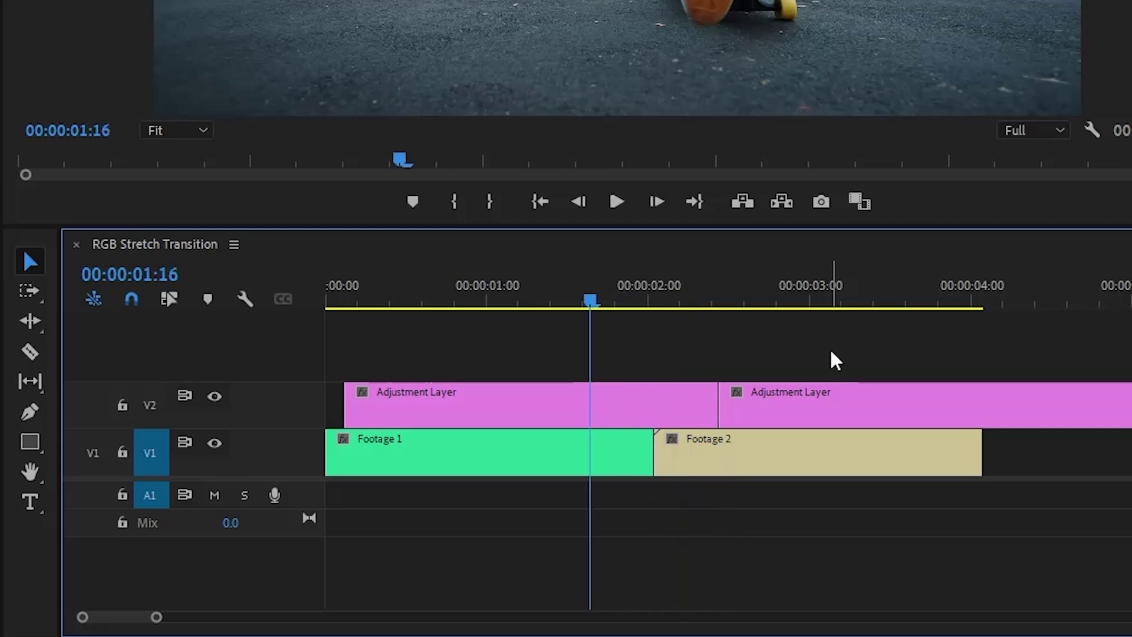
{"action": "key", "text": "c"}
{"action": "left_click", "coordinate": [591, 406]}
{"action": "key", "text": "v"}
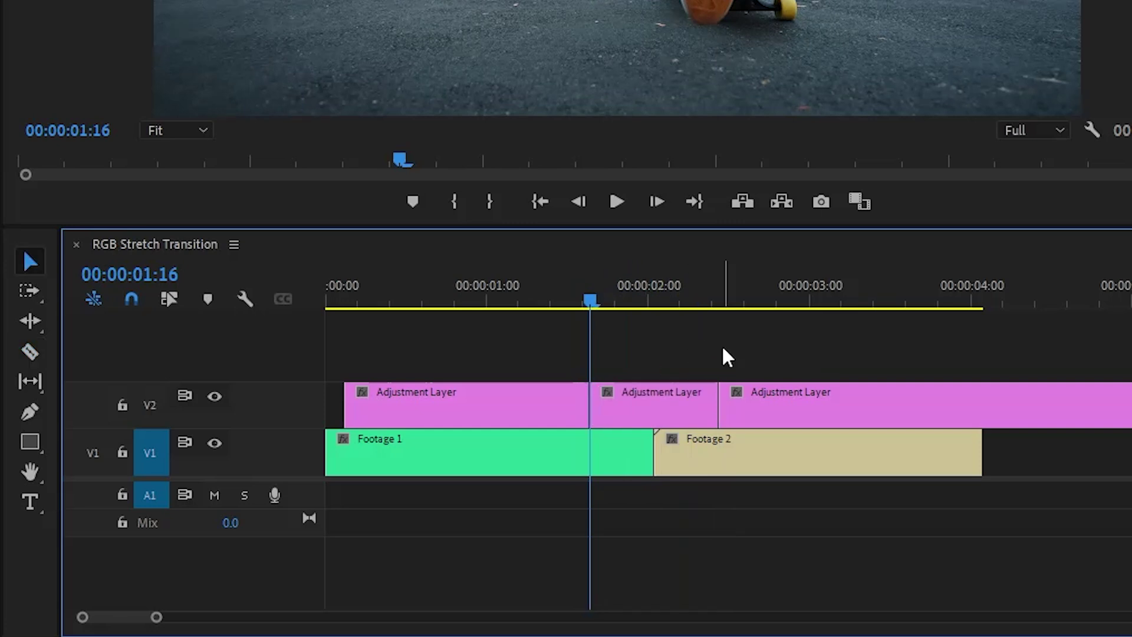
Delete the two outer adjustment layer pieces, keeping only the short piece over the cut
{"action": "left_click", "coordinate": [530, 397]}
{"action": "left_click", "coordinate": [790, 383], "text": "shift"}
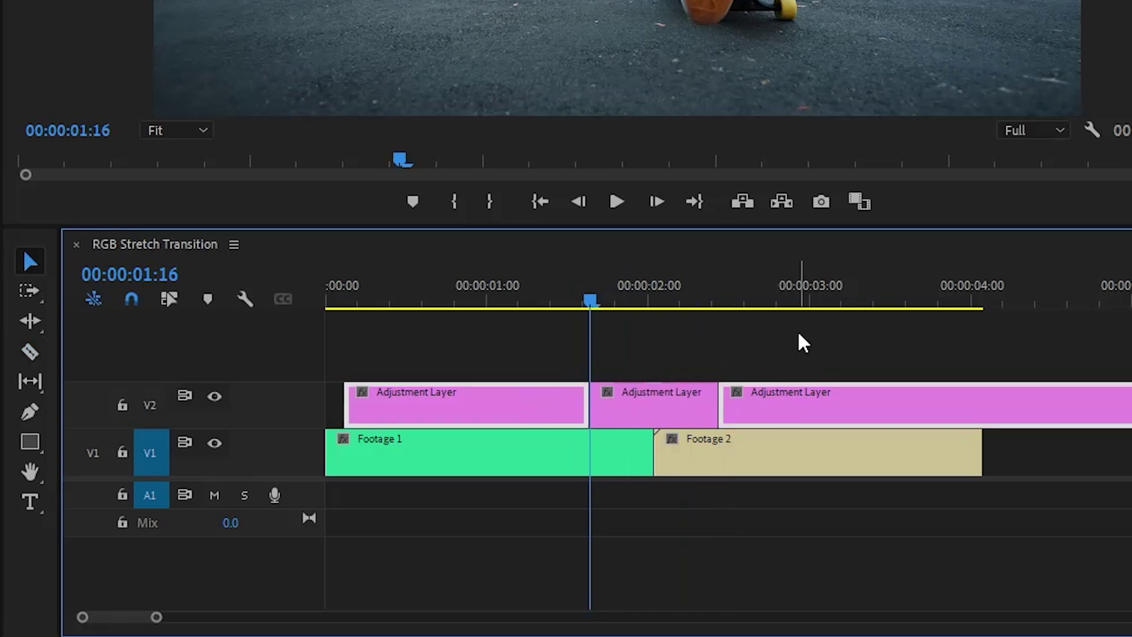
{"action": "key", "text": "Delete"}
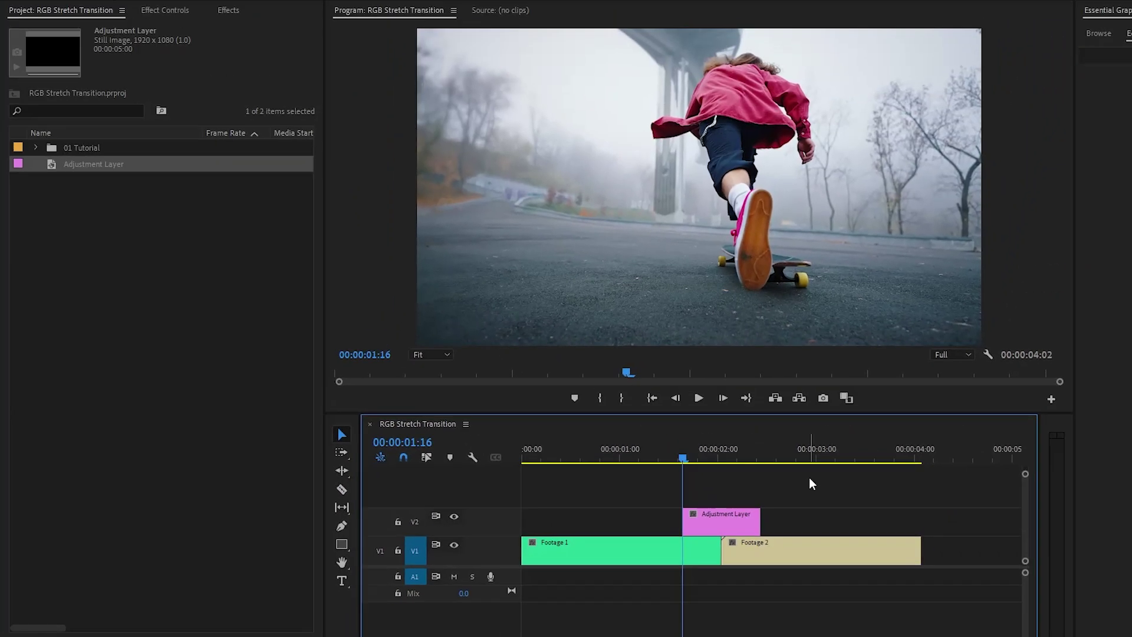
Search 'crop', apply Transform > Crop to the adjustment layer and select it in Effect Controls
{"action": "mouse_move", "coordinate": [683, 460]}
{"action": "left_mouse_down"}
{"action": "mouse_move", "coordinate": [738, 463]}
{"action": "mouse_move", "coordinate": [702, 459]}
{"action": "left_mouse_up"}
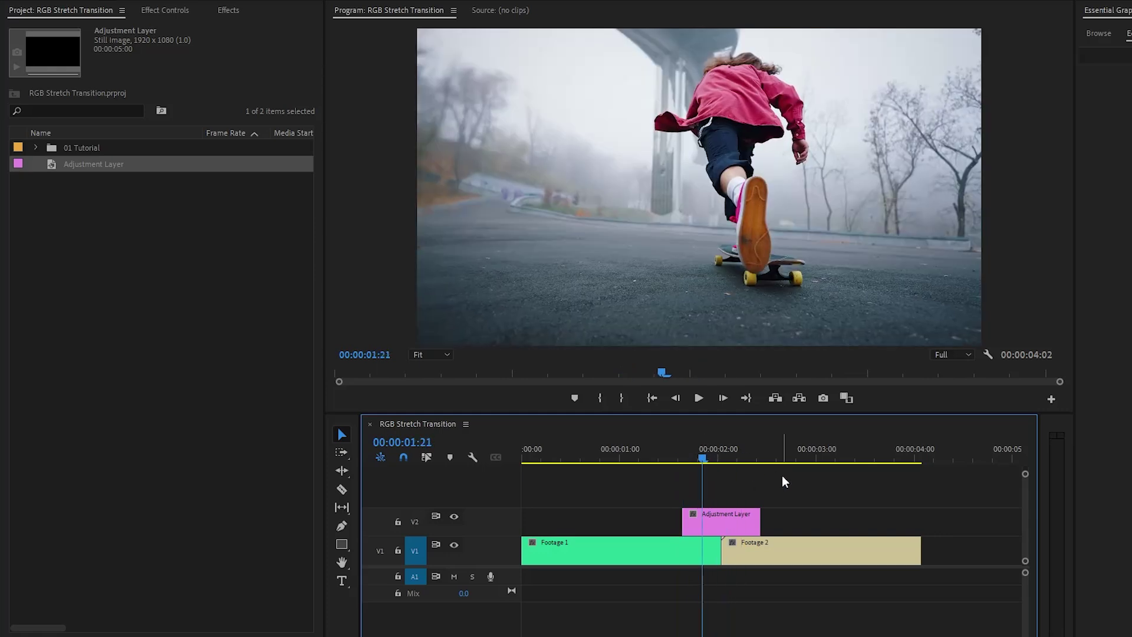
{"action": "left_click", "coordinate": [228, 10]}
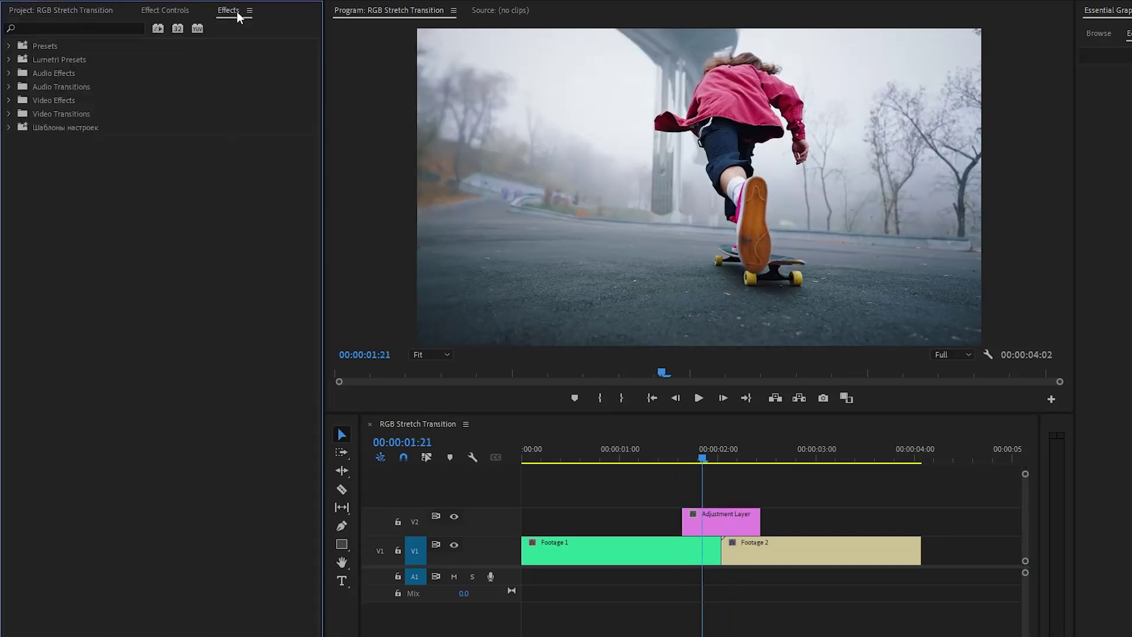
{"action": "left_click", "coordinate": [104, 30]}
{"action": "type", "text": "crop"}
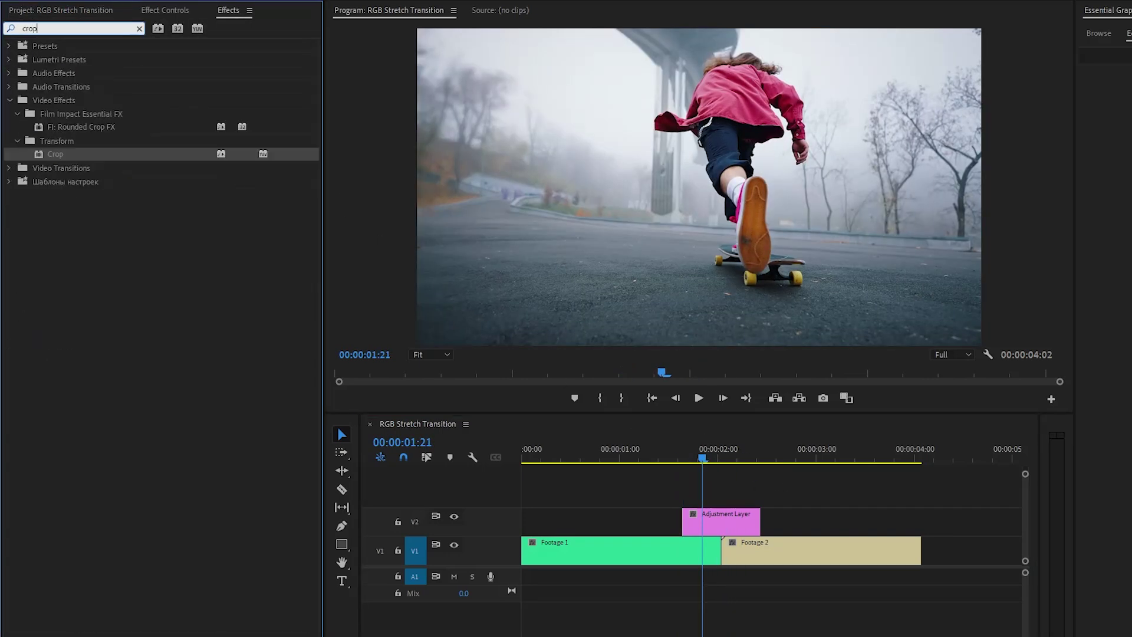
{"action": "left_click_drag", "start_coordinate": [59, 155], "coordinate": [697, 528]}
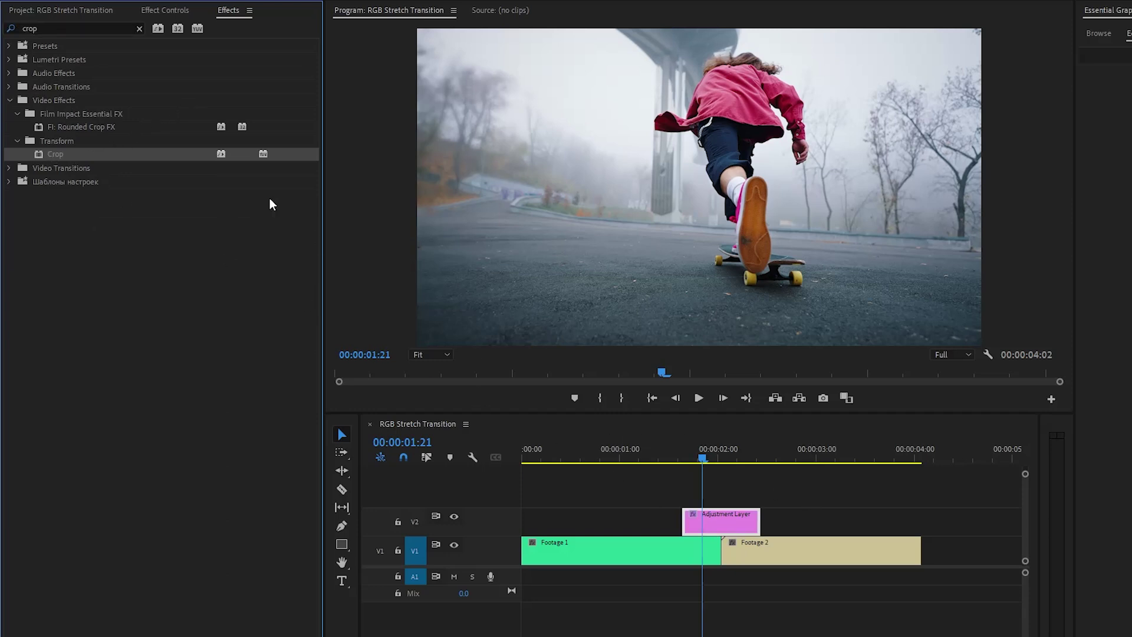
{"action": "left_click", "coordinate": [161, 12]}
{"action": "left_click", "coordinate": [51, 107]}
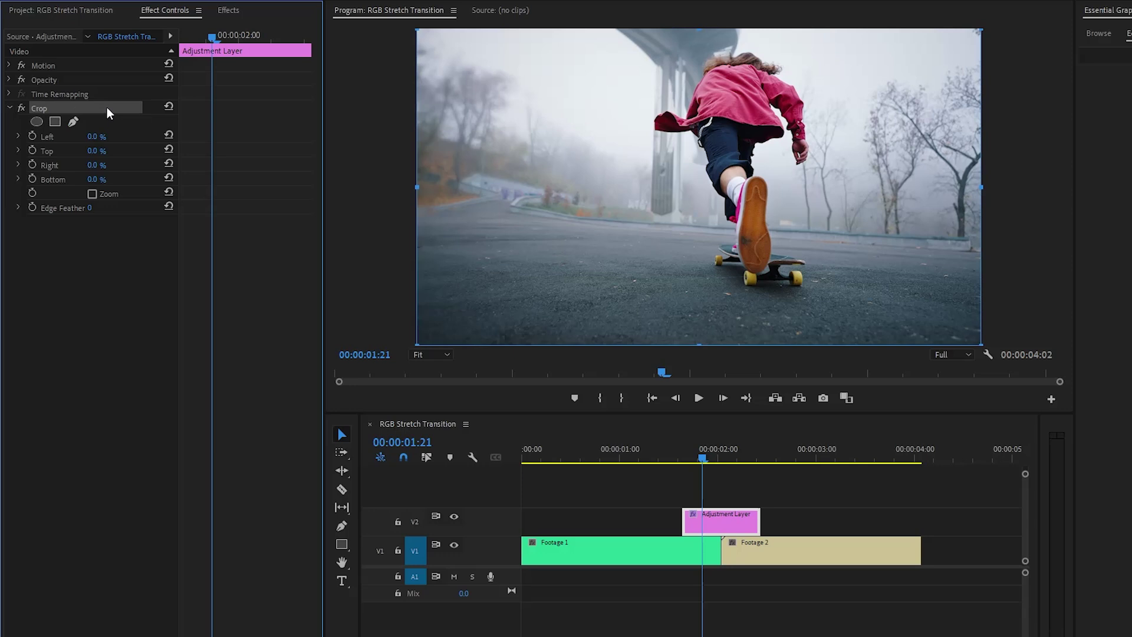
Keyframe Crop Left and Right at 0.0% at 00:00:01:21, then move to 00:00:02:01
{"action": "left_click", "coordinate": [33, 136]}
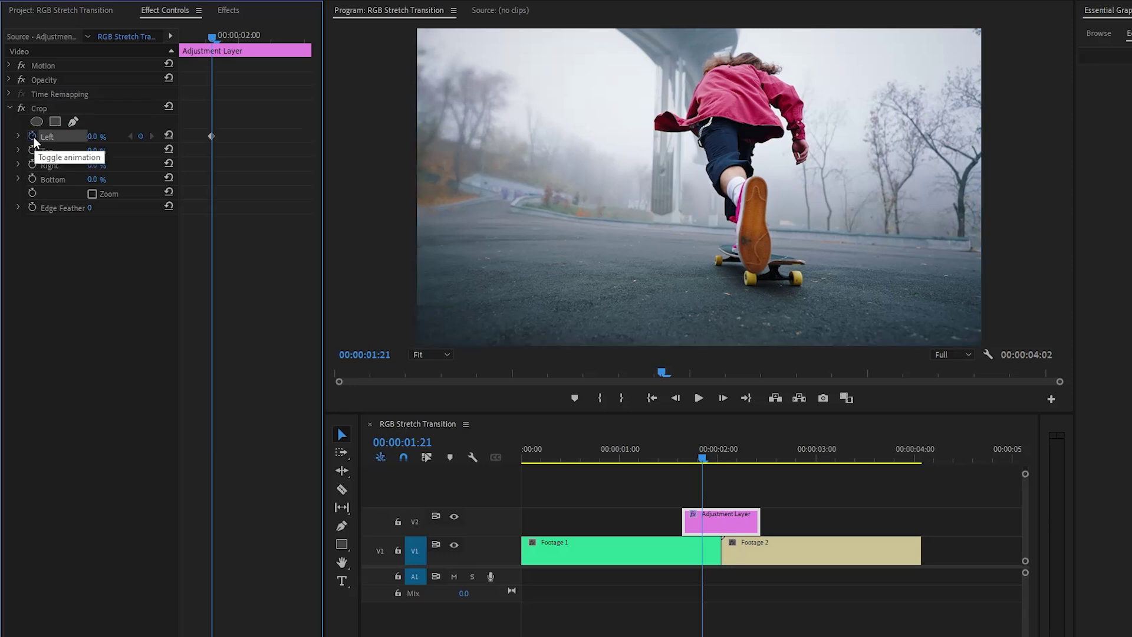
{"action": "left_click", "coordinate": [33, 165]}
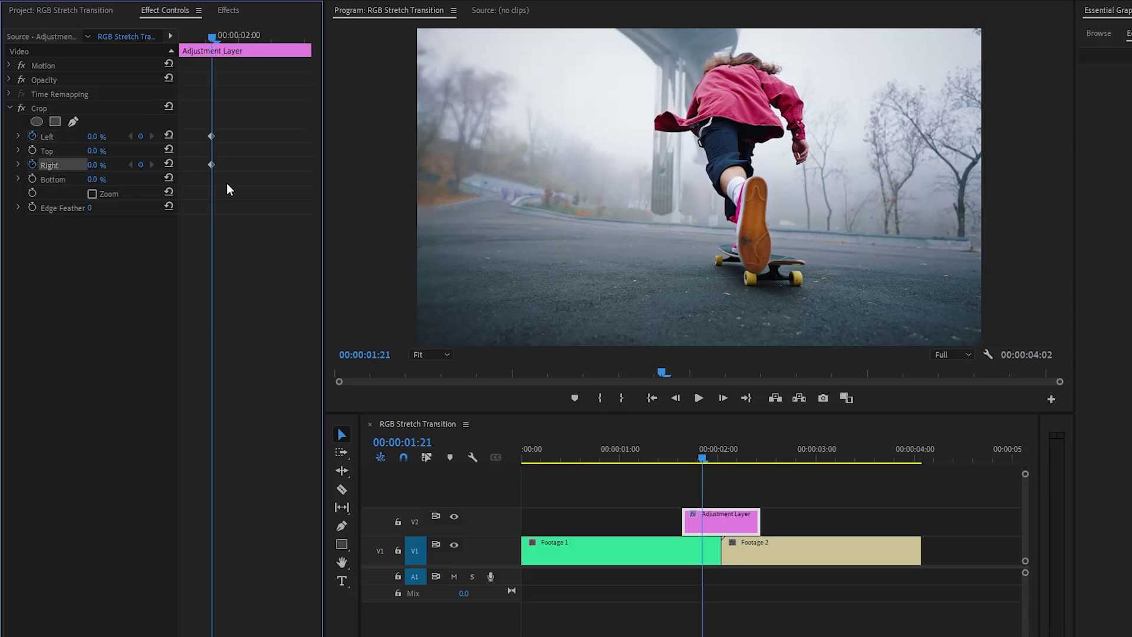
{"action": "left_click_drag", "start_coordinate": [240, 116], "coordinate": [181, 235]}
{"action": "left_click_drag", "start_coordinate": [210, 165], "coordinate": [168, 166]}
{"action": "left_click", "coordinate": [139, 136]}
{"action": "left_click", "coordinate": [140, 164]}
{"action": "left_click_drag", "start_coordinate": [241, 122], "coordinate": [312, 180]}
{"action": "left_click_drag", "start_coordinate": [213, 38], "coordinate": [247, 43]}
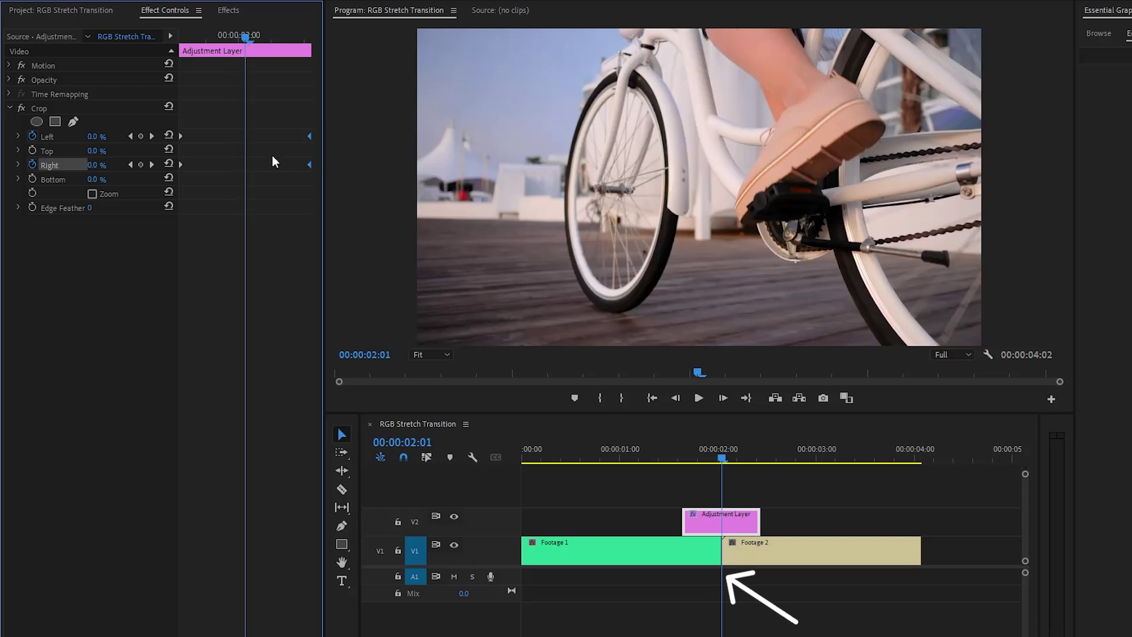
At 00:00:02:01, set Crop Left to 49% and Crop Right to 50%
{"action": "left_click", "coordinate": [107, 141]}
{"action": "type", "text": "49"}
{"action": "key", "text": "Return"}
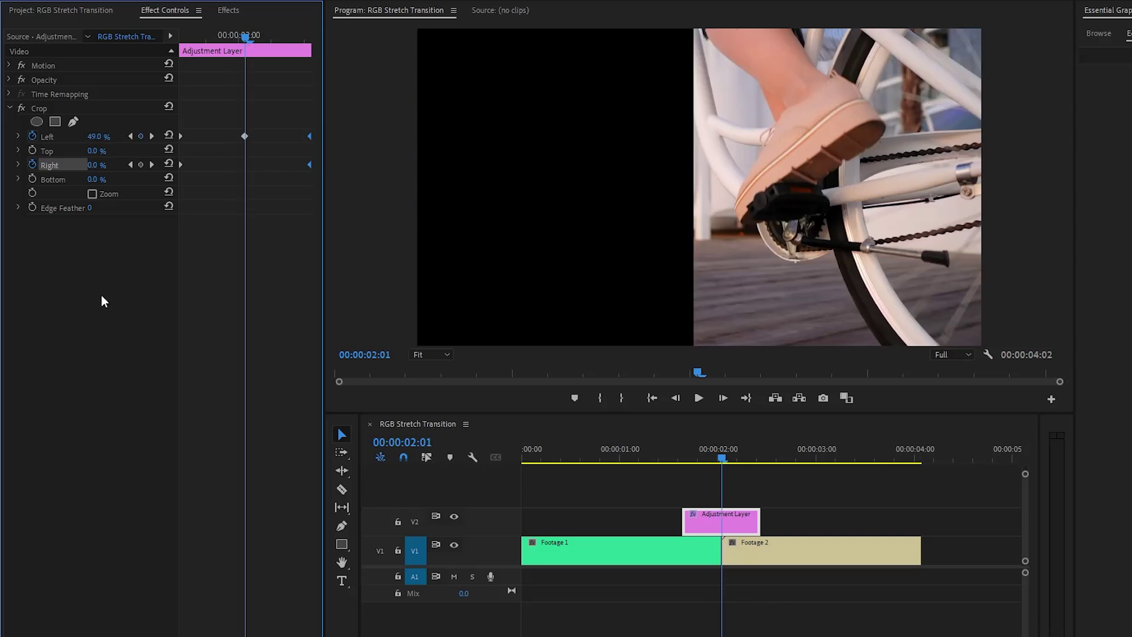
{"action": "left_click", "coordinate": [94, 166]}
{"action": "type", "text": "50"}
{"action": "key", "text": "Return"}
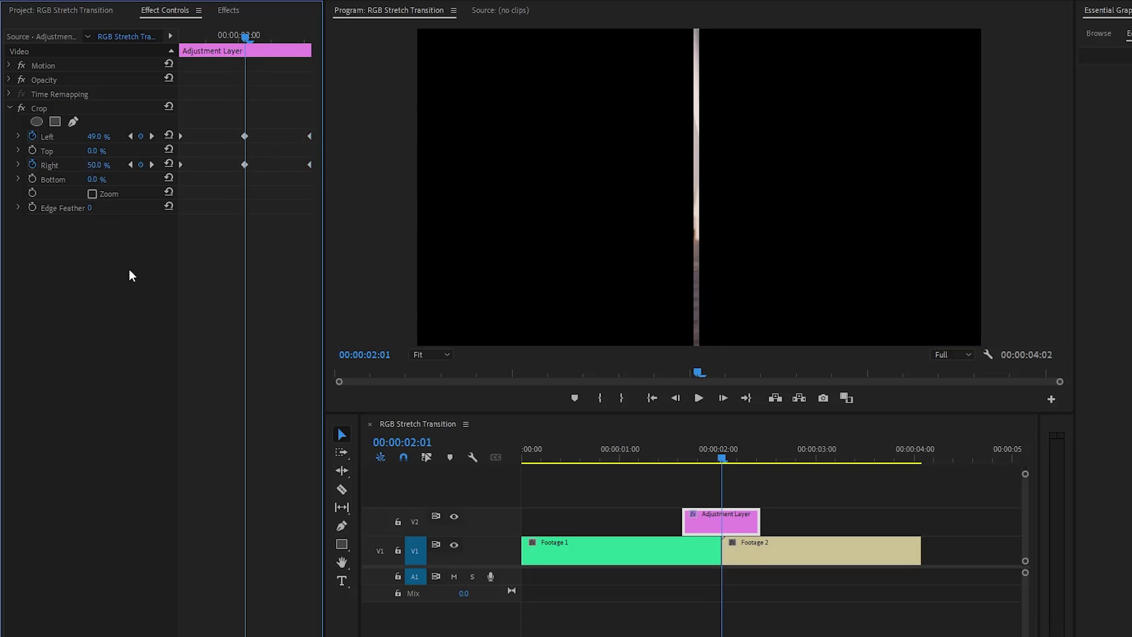
{"action": "left_click_drag", "start_coordinate": [719, 457], "coordinate": [753, 490]}
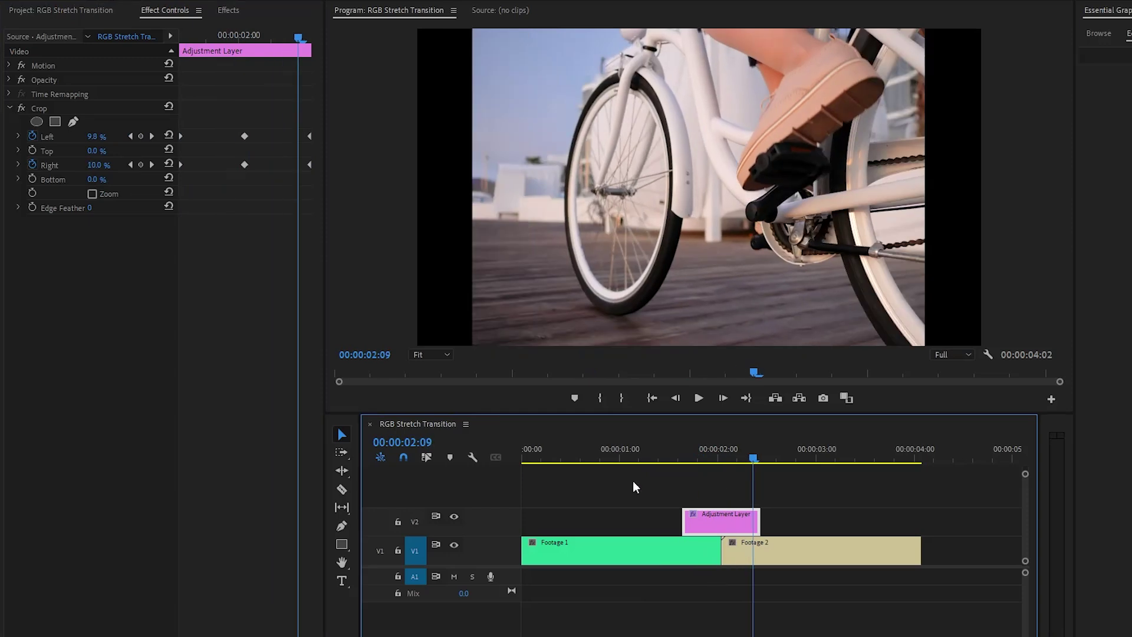
Enable Crop Zoom and play back the stretched cut, ending just after it
{"action": "left_click", "coordinate": [96, 196]}
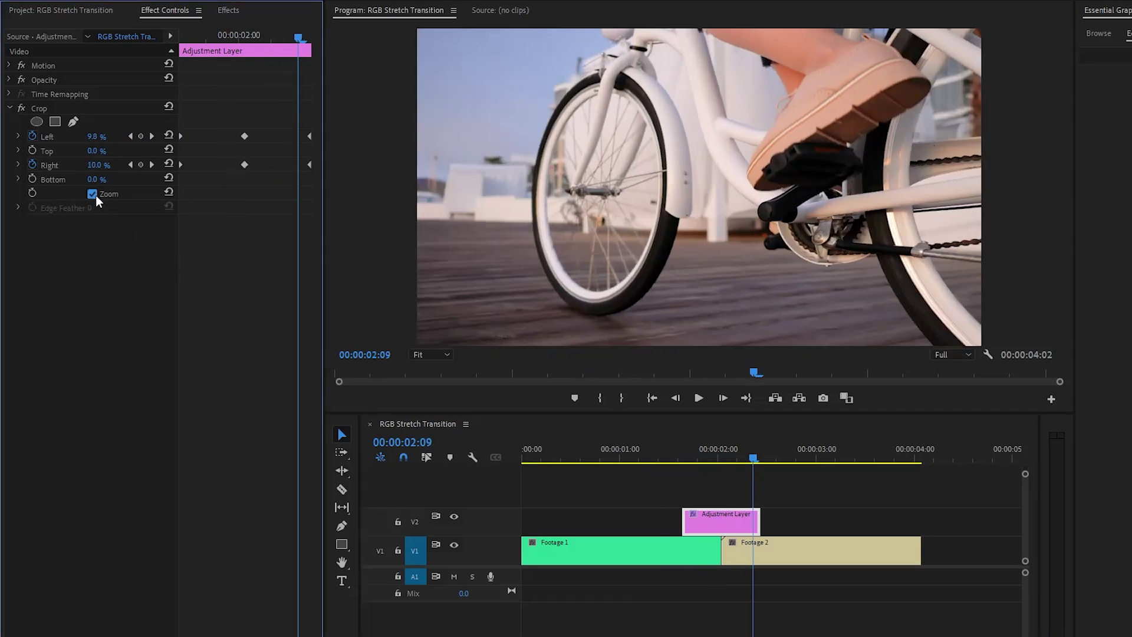
{"action": "left_click", "coordinate": [598, 454]}
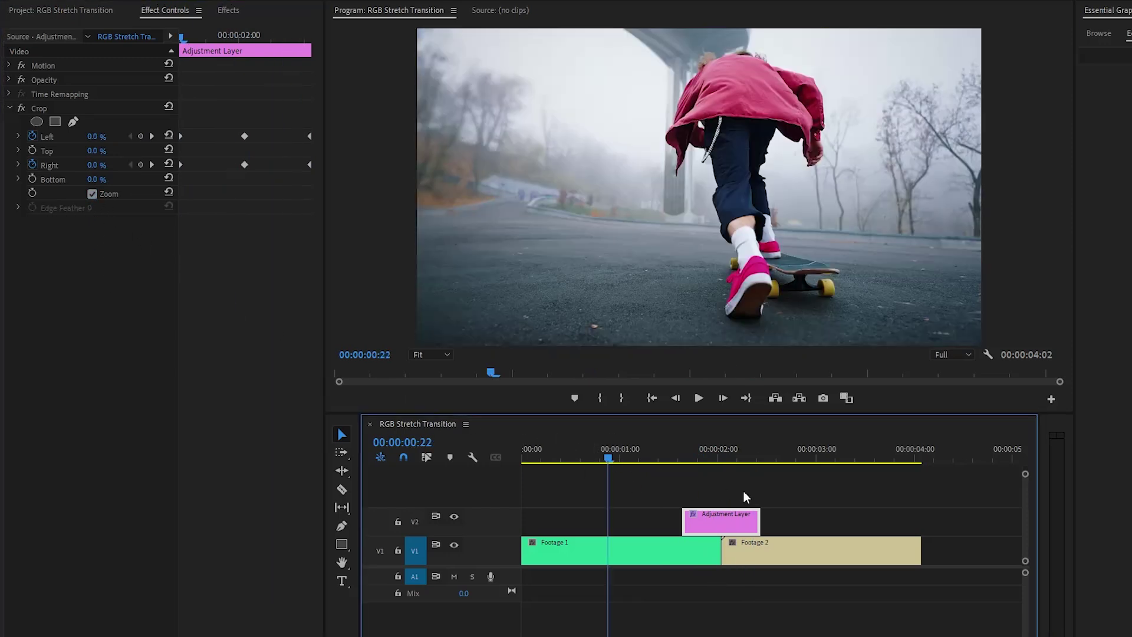
{"action": "key", "text": "space"}
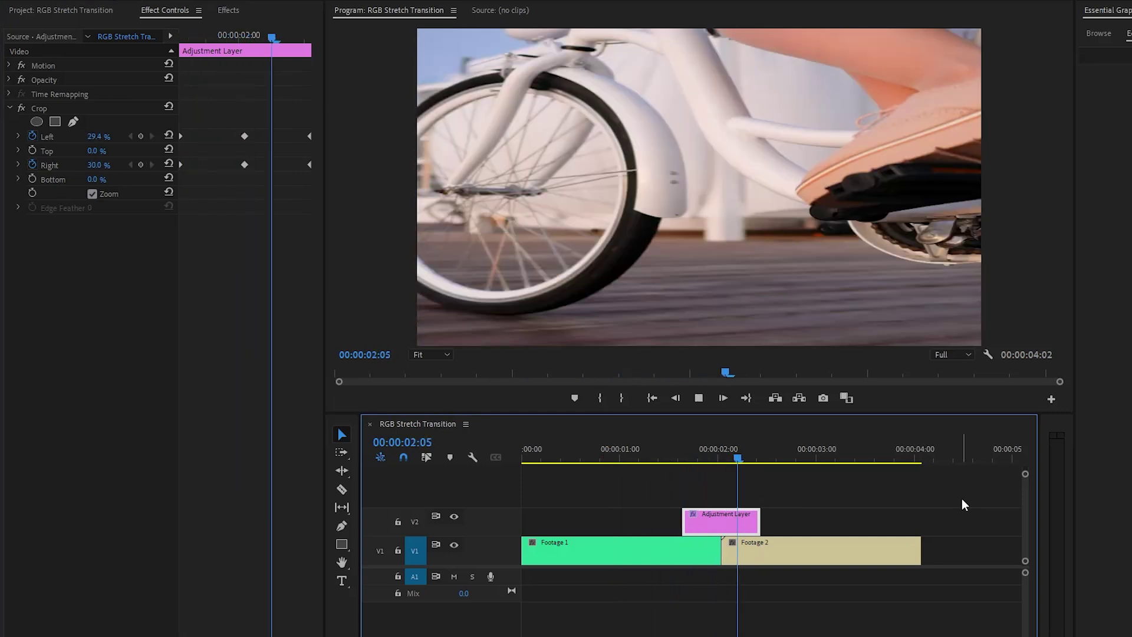
{"action": "key", "text": "space"}
{"action": "left_click_drag", "start_coordinate": [791, 456], "coordinate": [735, 465]}
Search 'Alpha ad' and apply Alpha Adjust to the adjustment layer, checking it in Effect Controls
{"action": "left_click", "coordinate": [228, 10]}
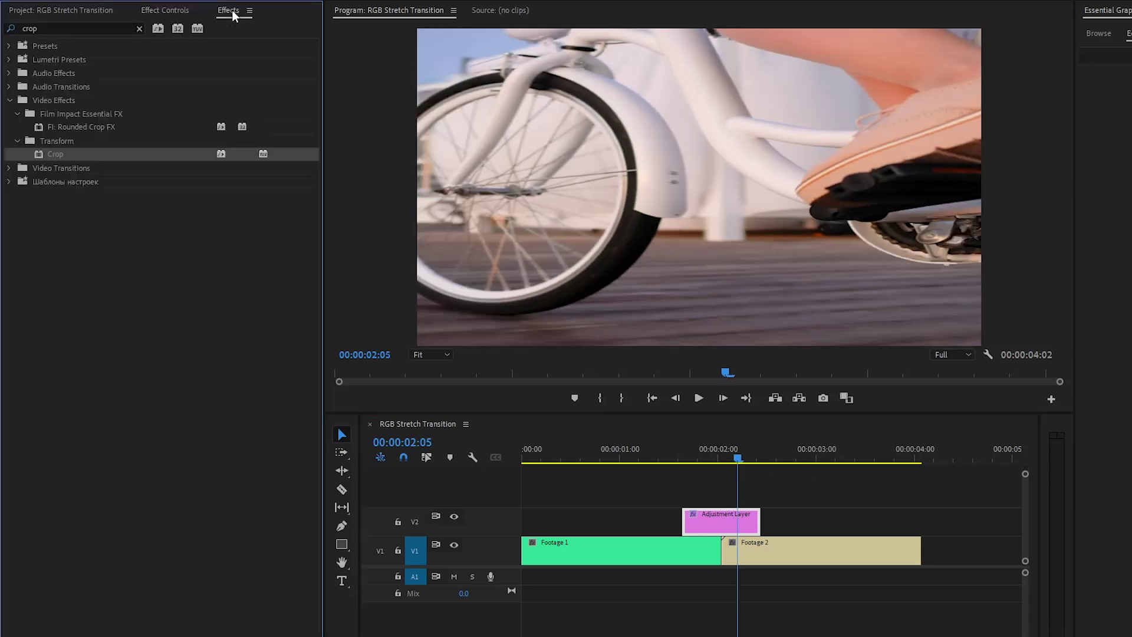
{"action": "left_click", "coordinate": [140, 28]}
{"action": "type", "text": "A"}
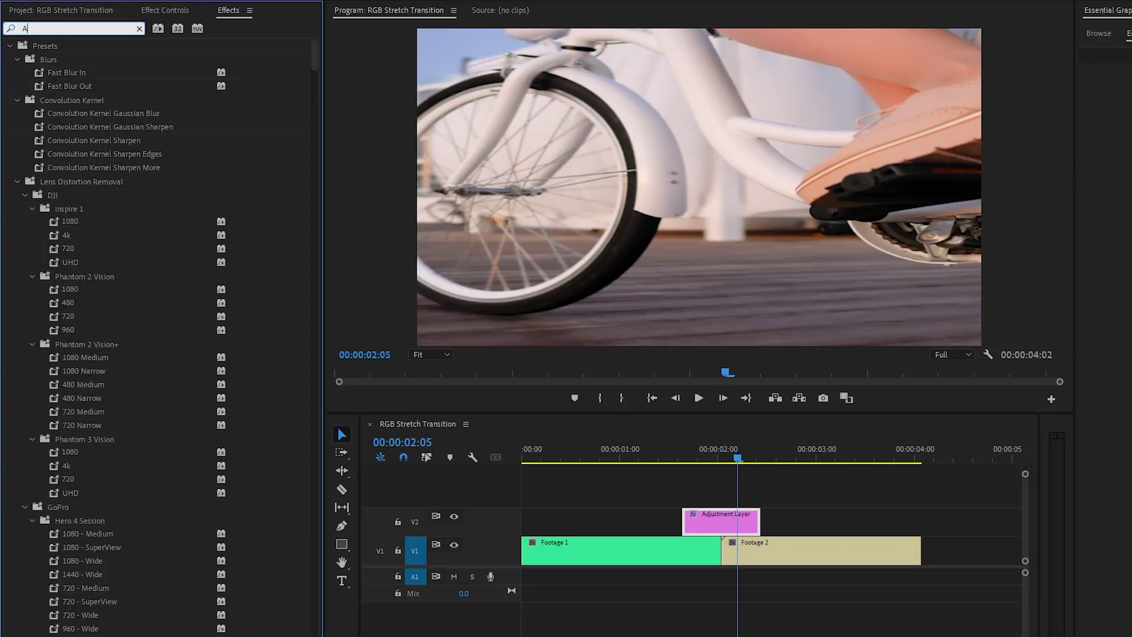
{"action": "type", "text": "lpha ad"}
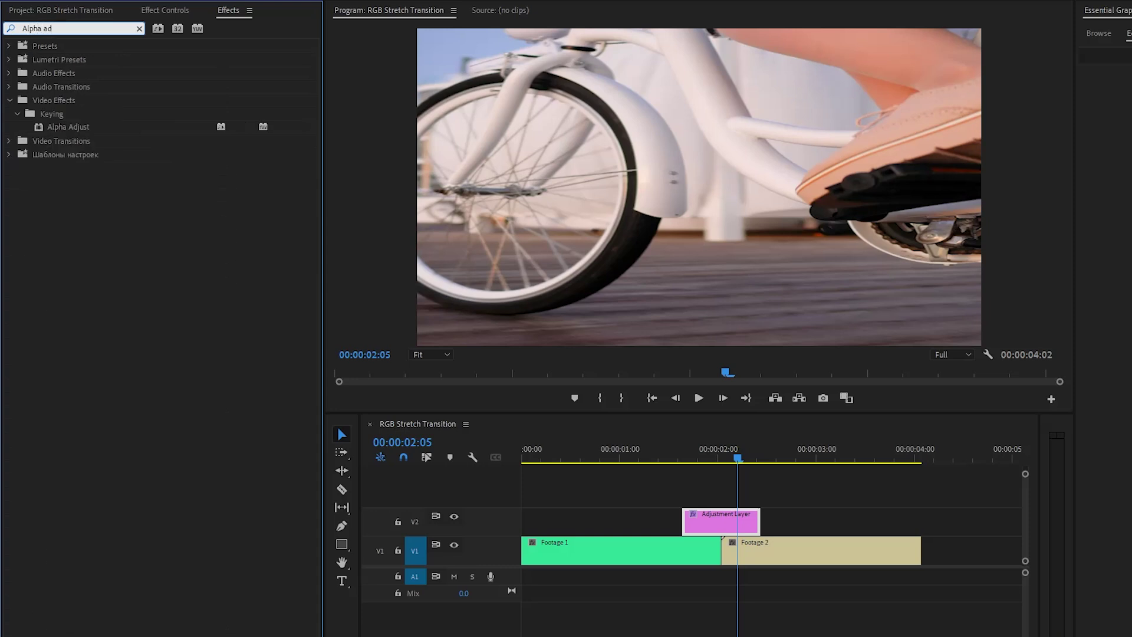
{"action": "left_click_drag", "start_coordinate": [72, 125], "coordinate": [700, 513]}
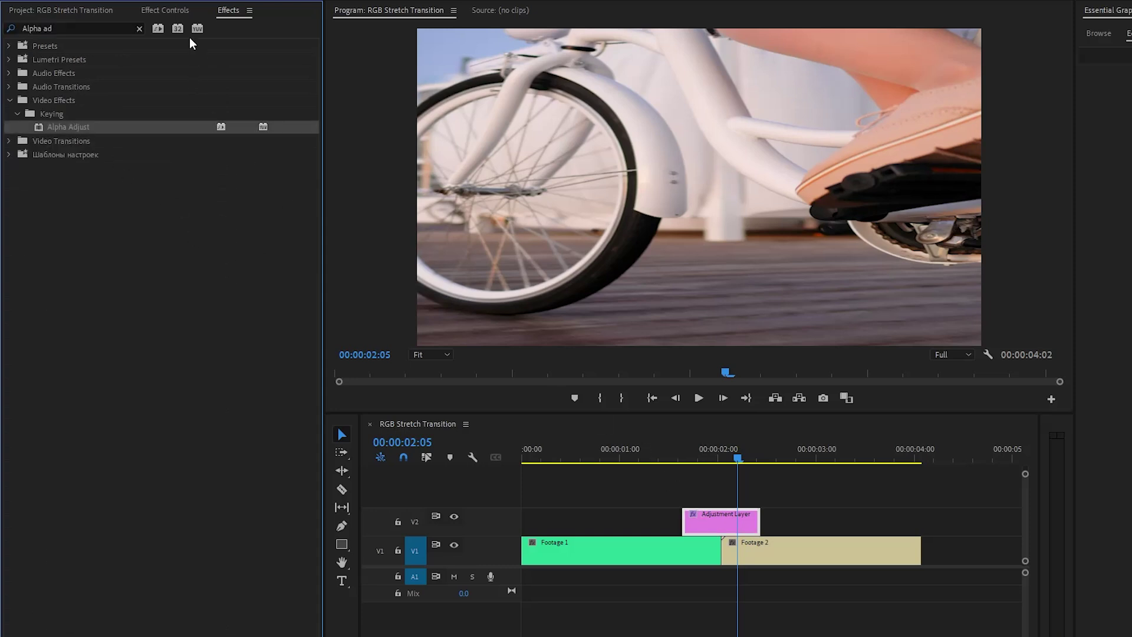
{"action": "left_click", "coordinate": [185, 16]}
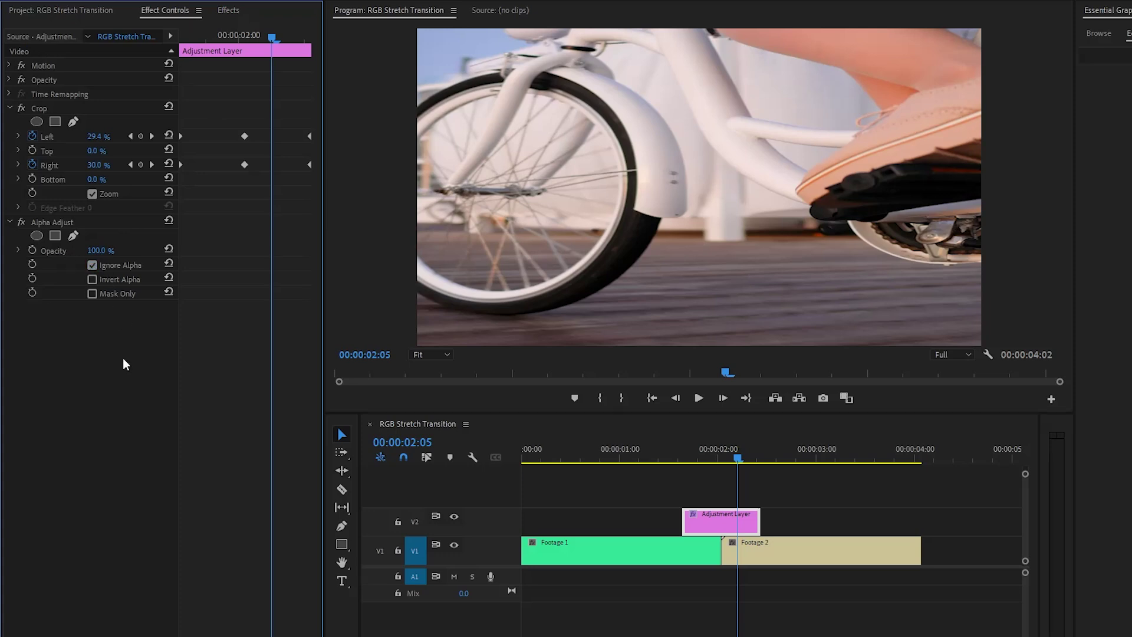
{"action": "left_click", "coordinate": [228, 10]}
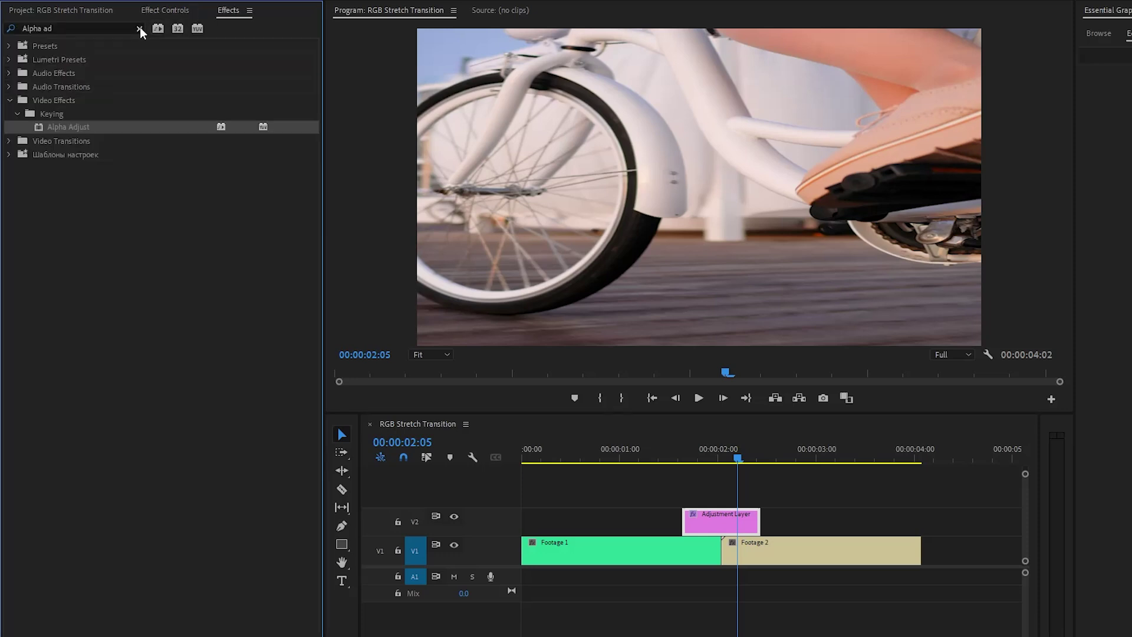
Search 'VR', apply VR Chromatic Aberrations to the adjustment layer and select it in Effect Controls
{"action": "left_click", "coordinate": [140, 28]}
{"action": "type", "text": "VR"}
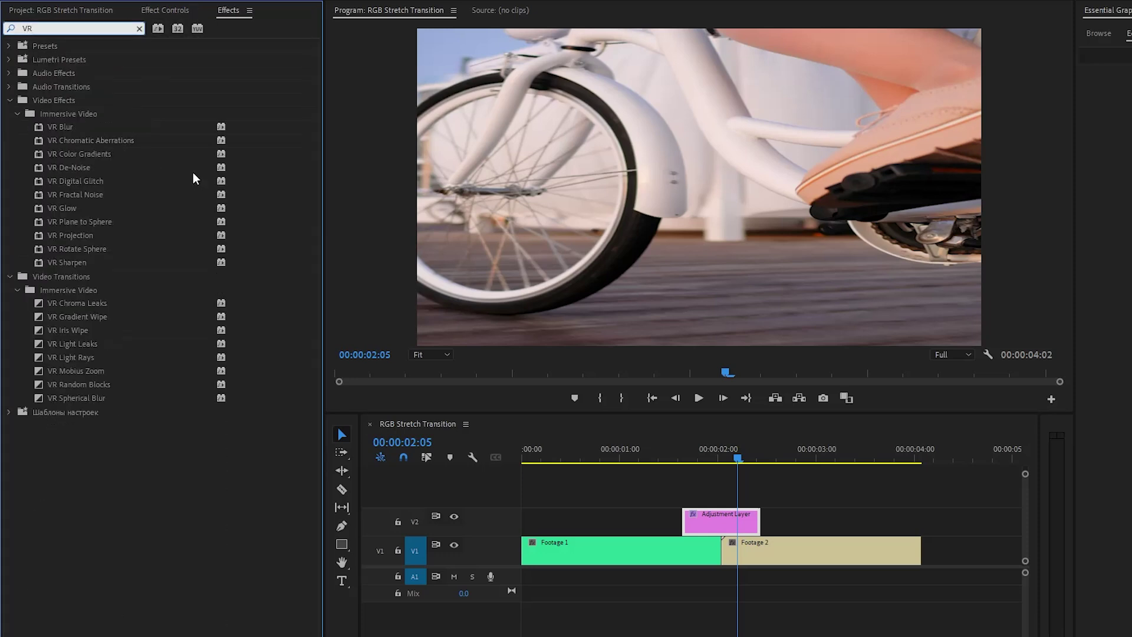
{"action": "left_click", "coordinate": [135, 140]}
{"action": "left_click_drag", "start_coordinate": [93, 140], "coordinate": [720, 520]}
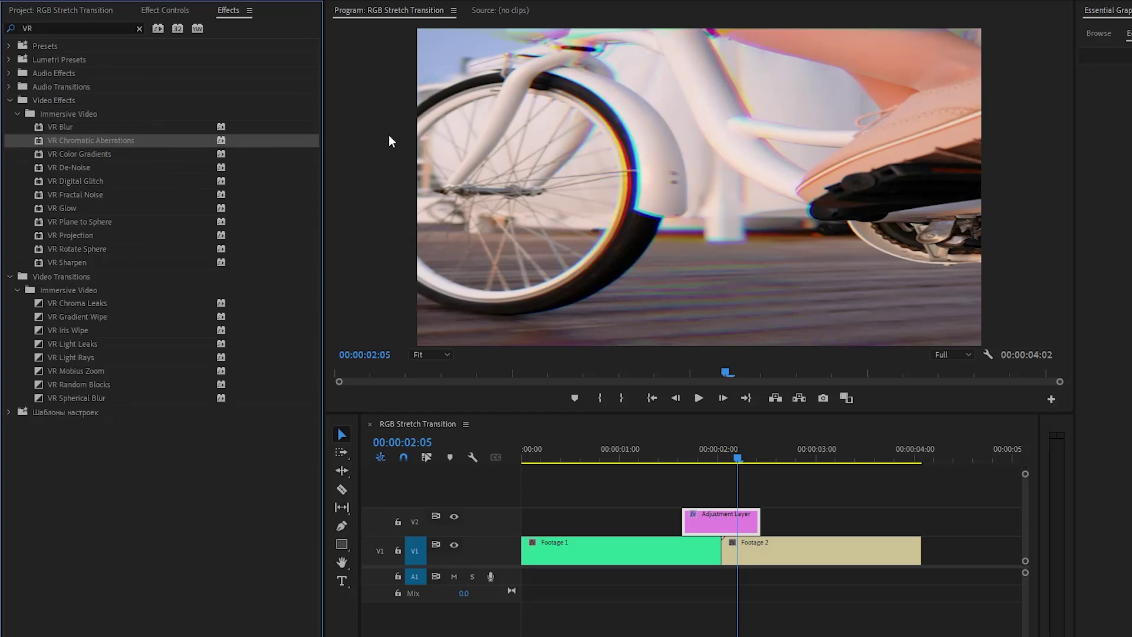
{"action": "left_click", "coordinate": [177, 11]}
{"action": "left_click", "coordinate": [126, 308]}
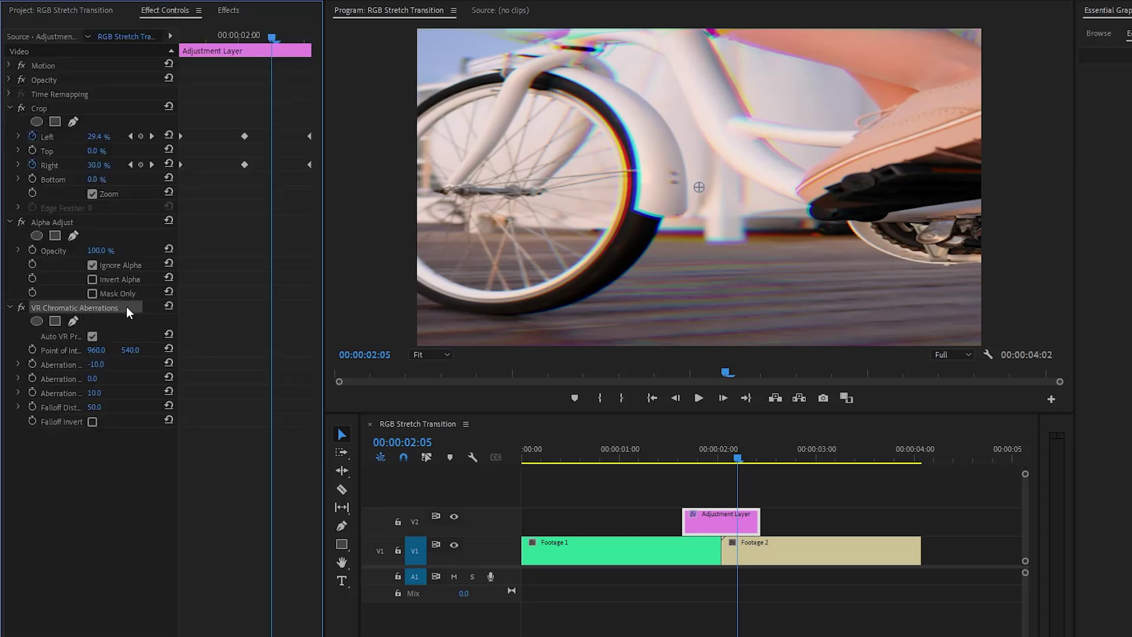
Keyframe the three Aberration properties (-10.0, 0.0, 10.0) at two points and select the keyframes
{"action": "left_click", "coordinate": [32, 364]}
{"action": "left_click", "coordinate": [33, 377]}
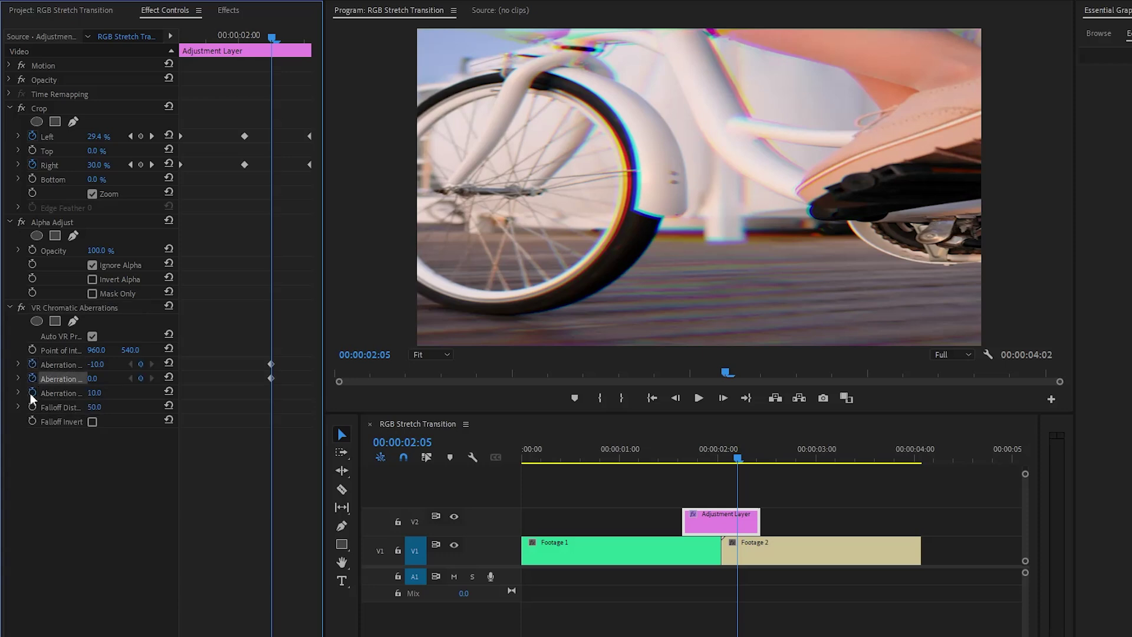
{"action": "left_click", "coordinate": [33, 393]}
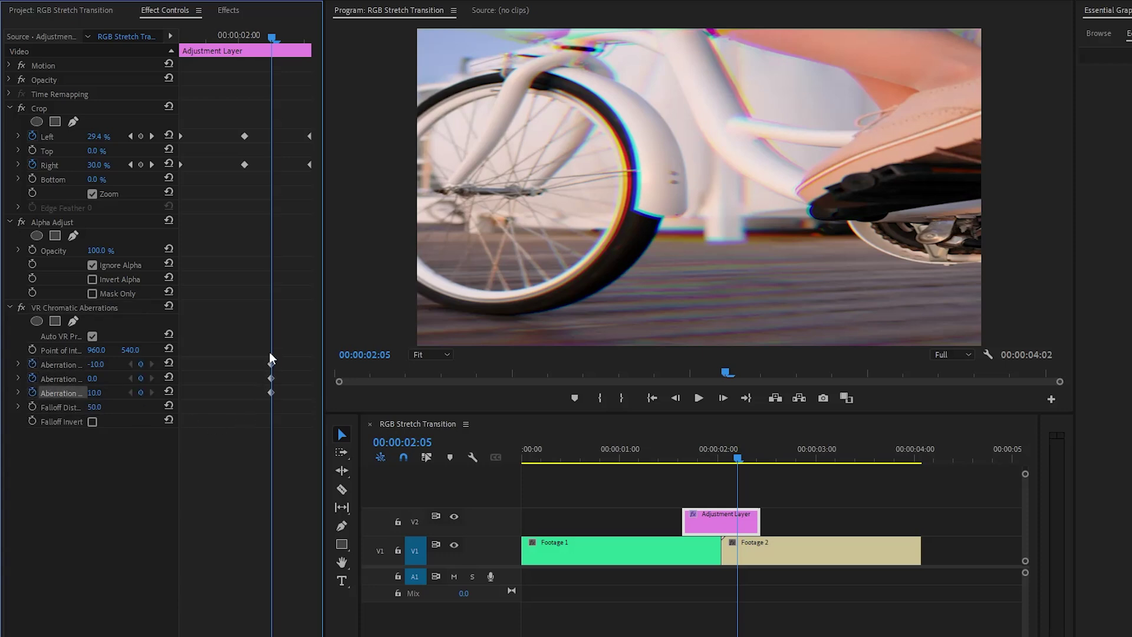
{"action": "left_click_drag", "start_coordinate": [262, 353], "coordinate": [181, 394]}
{"action": "left_click", "coordinate": [141, 364]}
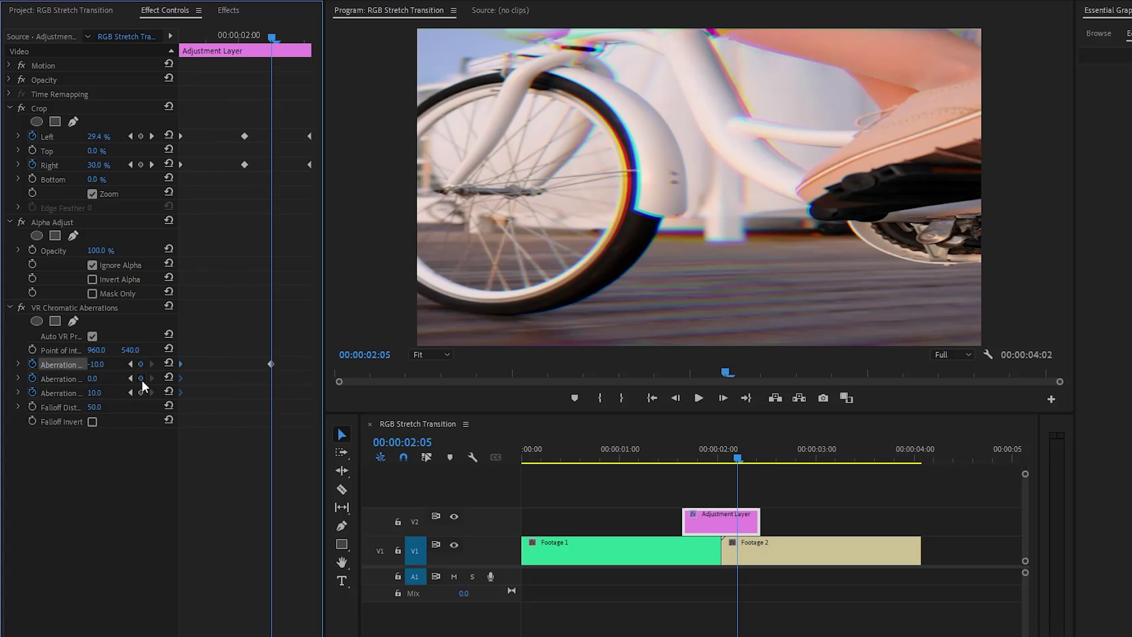
{"action": "left_click", "coordinate": [141, 378]}
{"action": "left_click", "coordinate": [141, 392]}
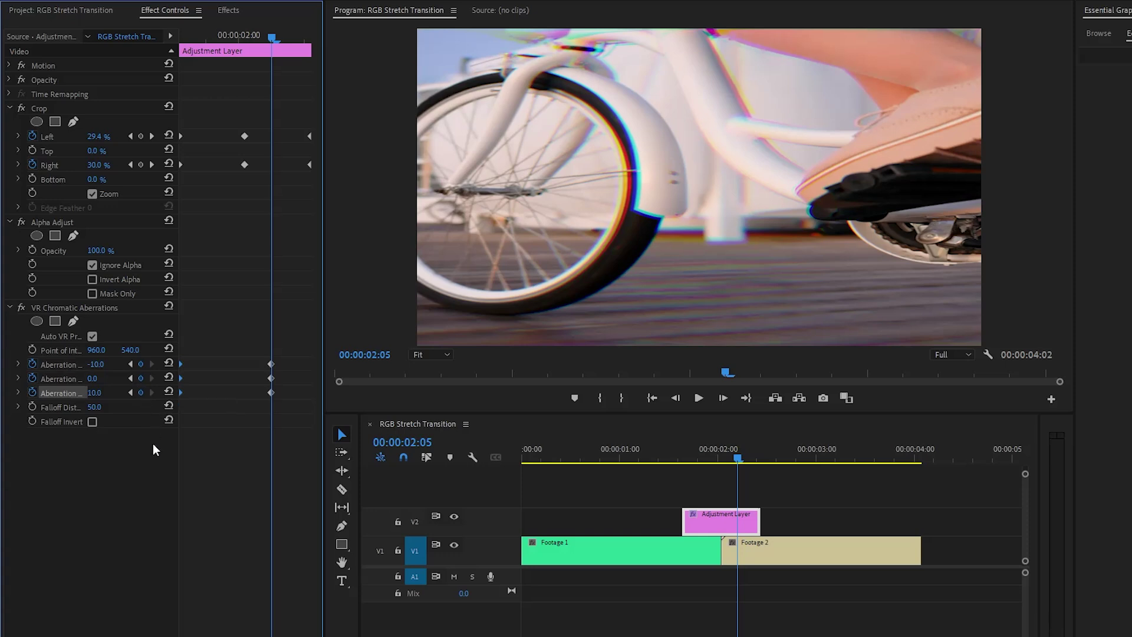
{"action": "left_click_drag", "start_coordinate": [262, 356], "coordinate": [324, 394]}
At 00:00:02:01, set the three Aberration values to -25.8, 41 and 19
{"action": "left_click_drag", "start_coordinate": [270, 37], "coordinate": [247, 48]}
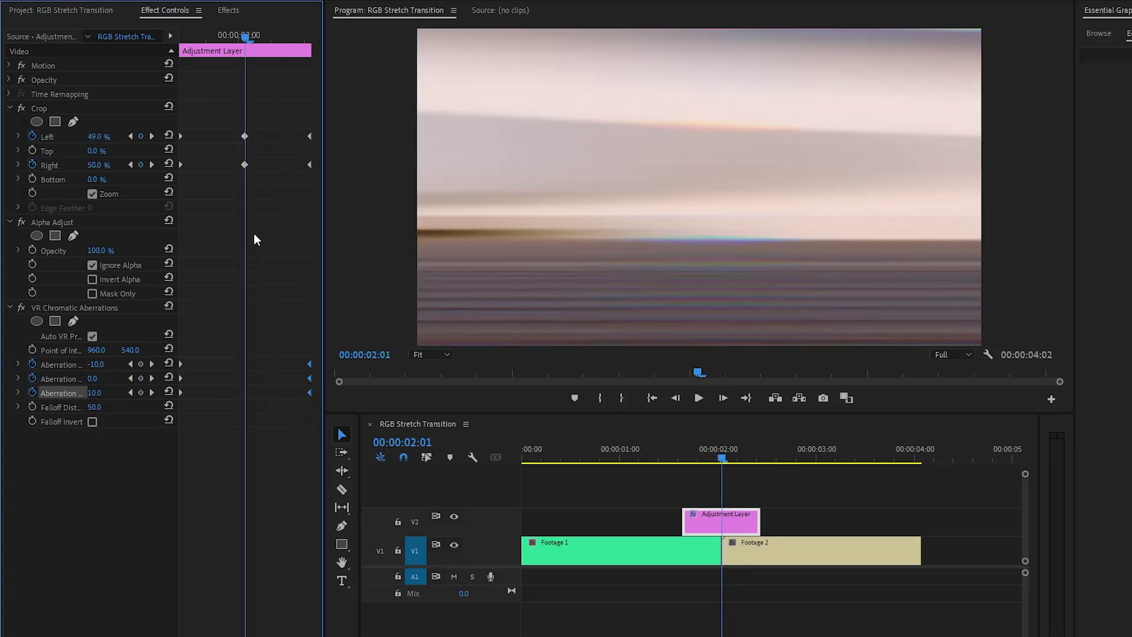
{"action": "left_click", "coordinate": [97, 364]}
{"action": "type", "text": "-25.8"}
{"action": "key", "text": "Return"}
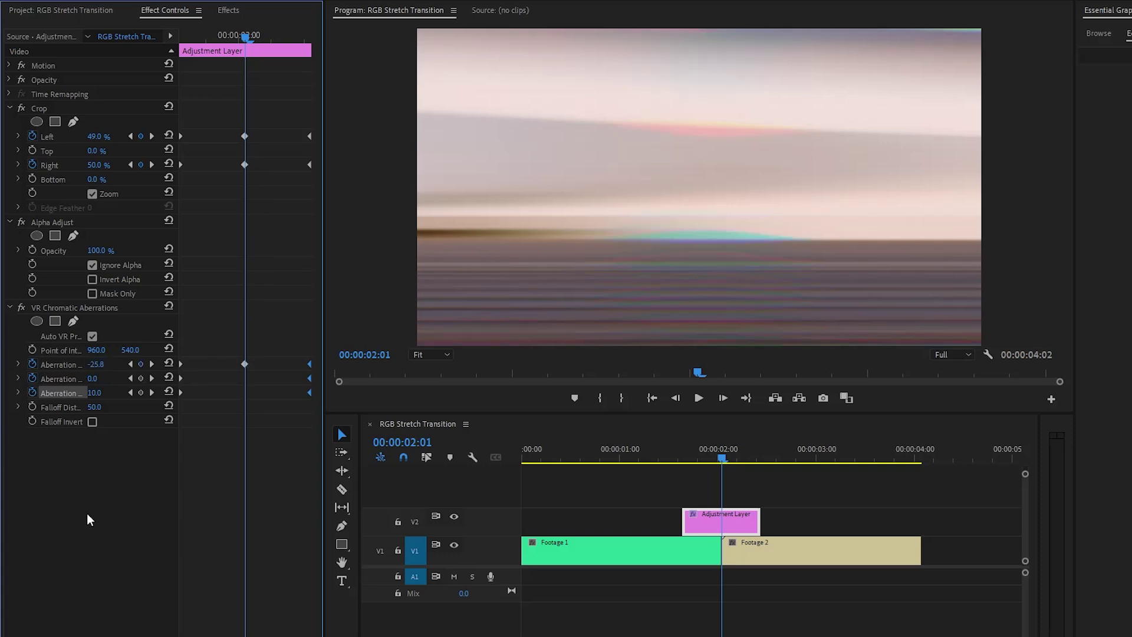
{"action": "left_click", "coordinate": [63, 378]}
{"action": "left_click", "coordinate": [94, 378]}
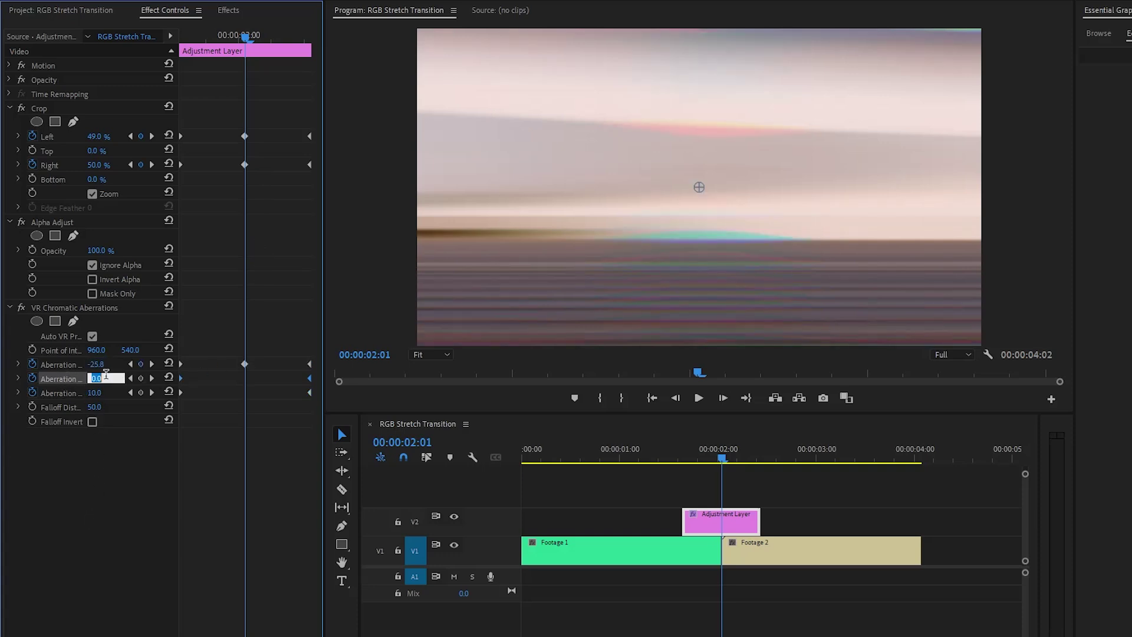
{"action": "type", "text": "41"}
{"action": "key", "text": "Return"}
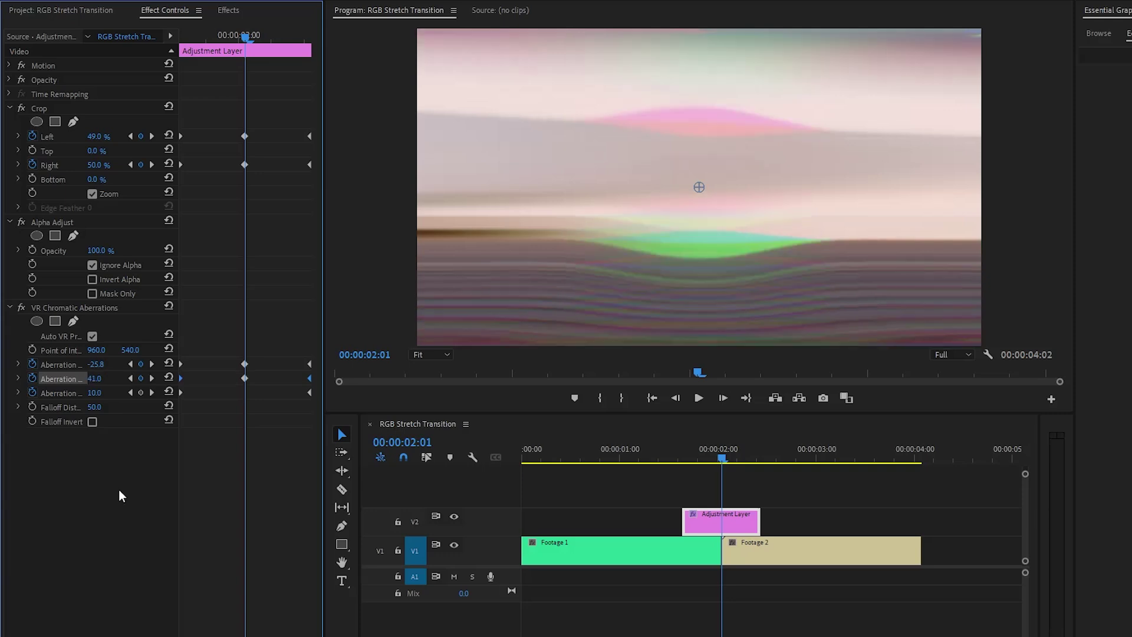
{"action": "left_click", "coordinate": [63, 392]}
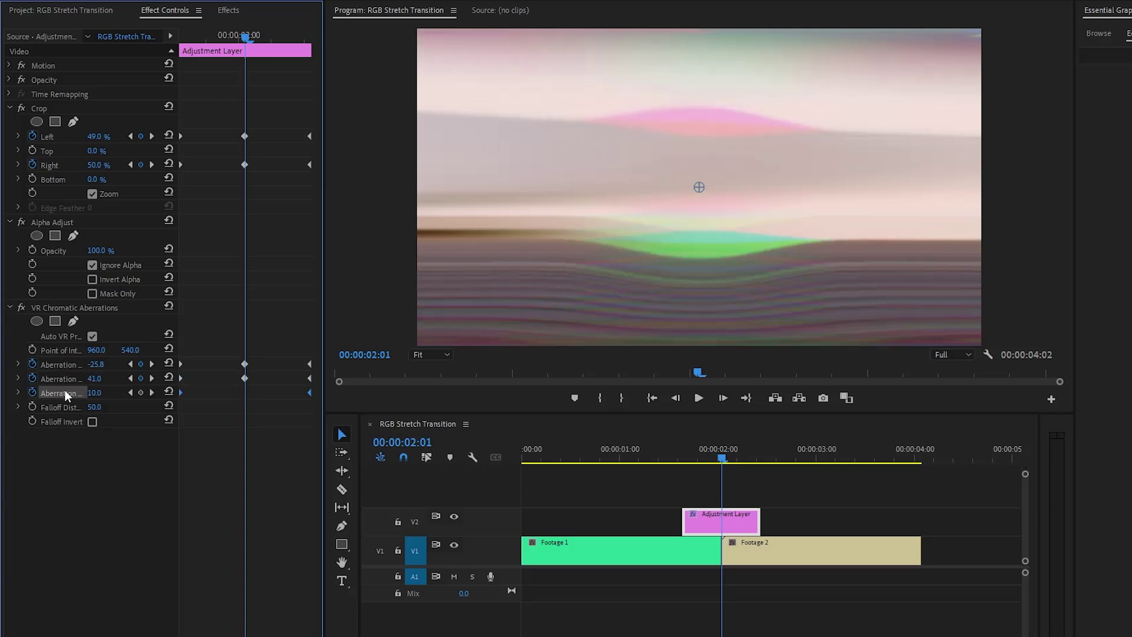
{"action": "left_click", "coordinate": [95, 392]}
{"action": "type", "text": "19"}
{"action": "key", "text": "Return"}
Set the VR Chromatic Aberrations Falloff Distance to 35
{"action": "left_click", "coordinate": [94, 407]}
{"action": "type", "text": "35"}
{"action": "key", "text": "Return"}
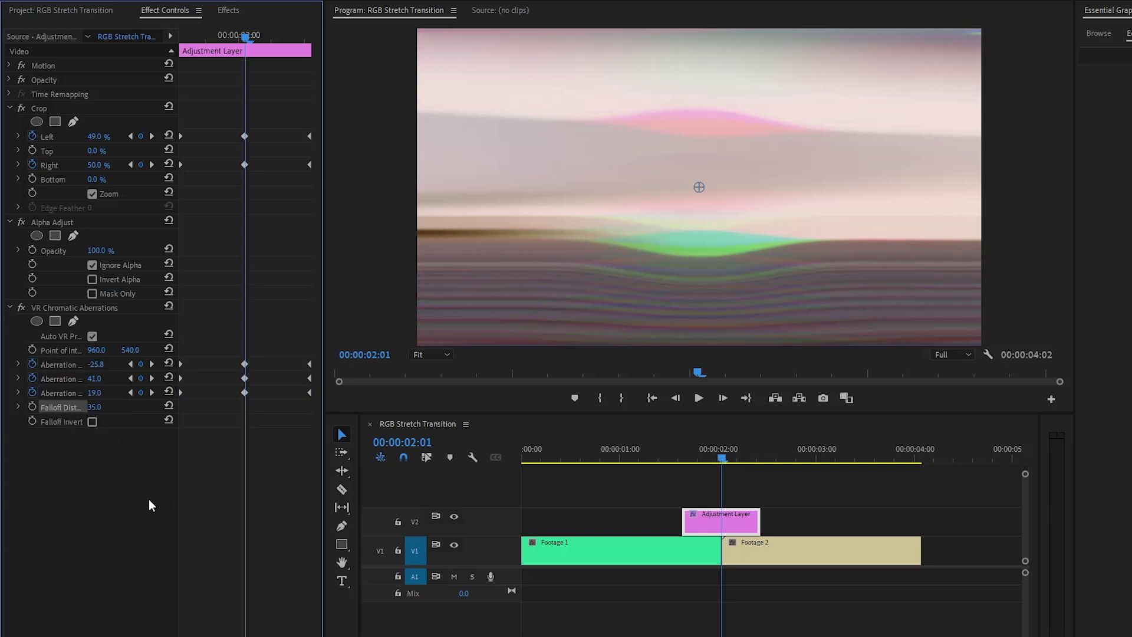
{"action": "left_click", "coordinate": [615, 453]}
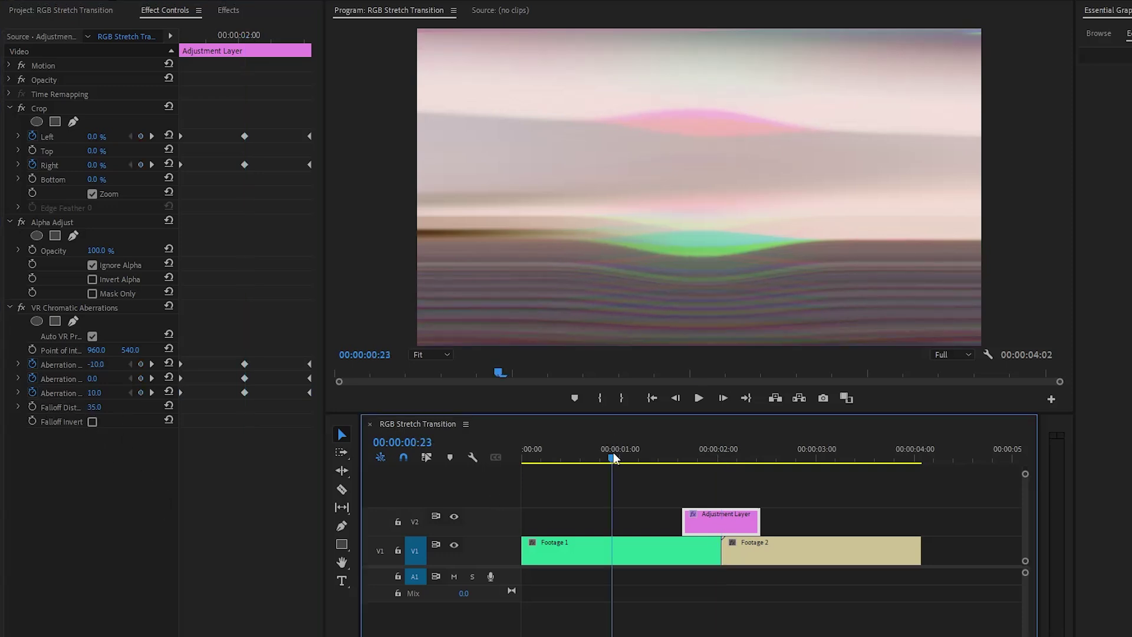
{"action": "left_click", "coordinate": [908, 481]}
{"action": "key", "text": "space"}
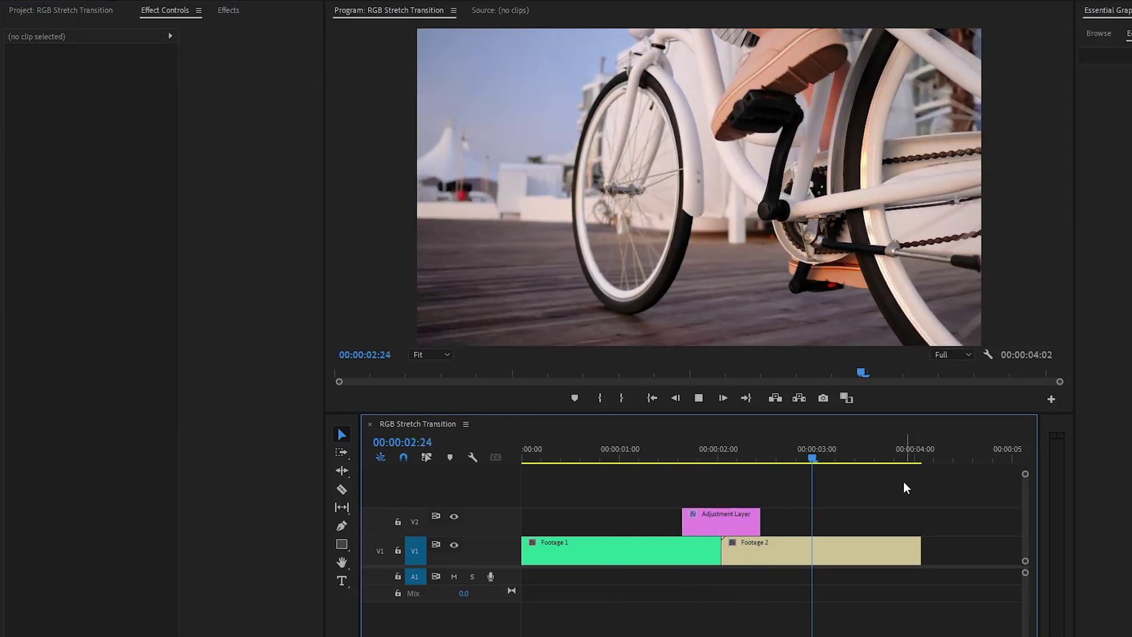
{"action": "key", "text": "space"}
{"action": "left_click_drag", "start_coordinate": [812, 455], "coordinate": [731, 462]}
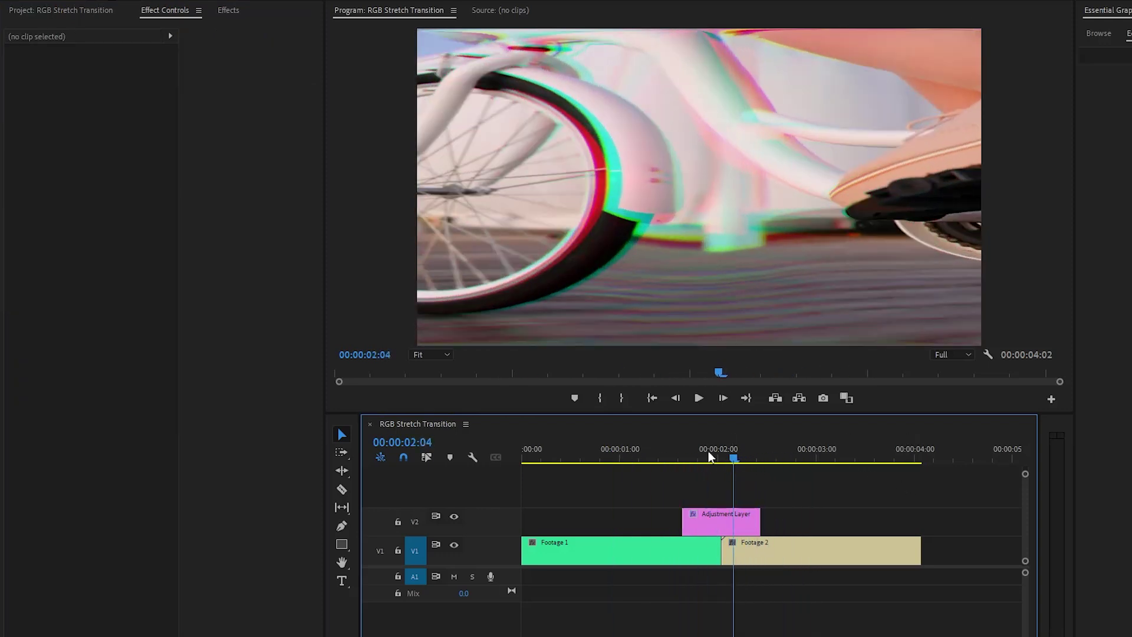